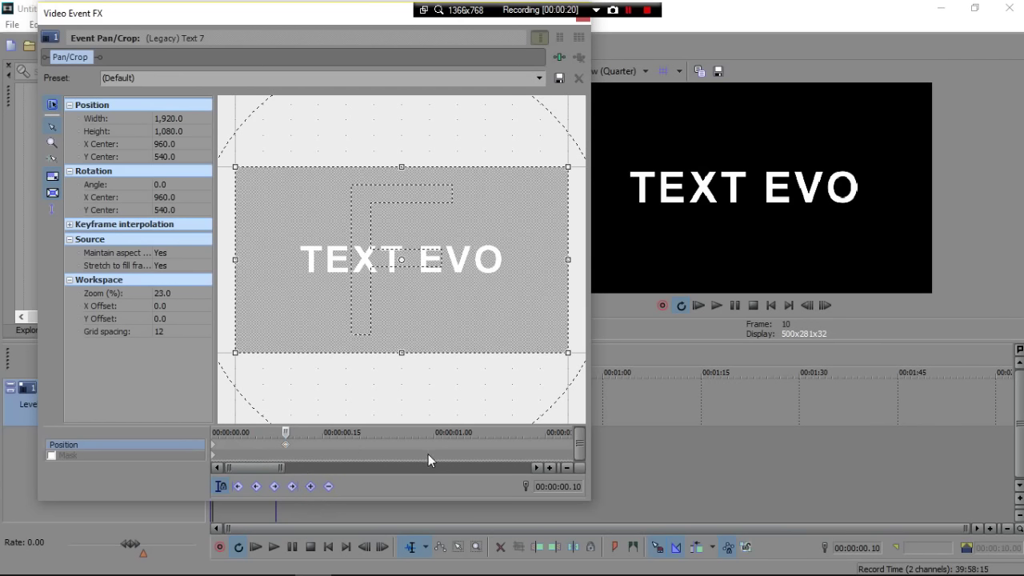
- Add position keyframes at 00:00:00.18 and 00:00:00.26 in the text event's Pan/Crop
left_click(438, 450)
left_click(352, 447)
key("Left")
left_click(316, 485)
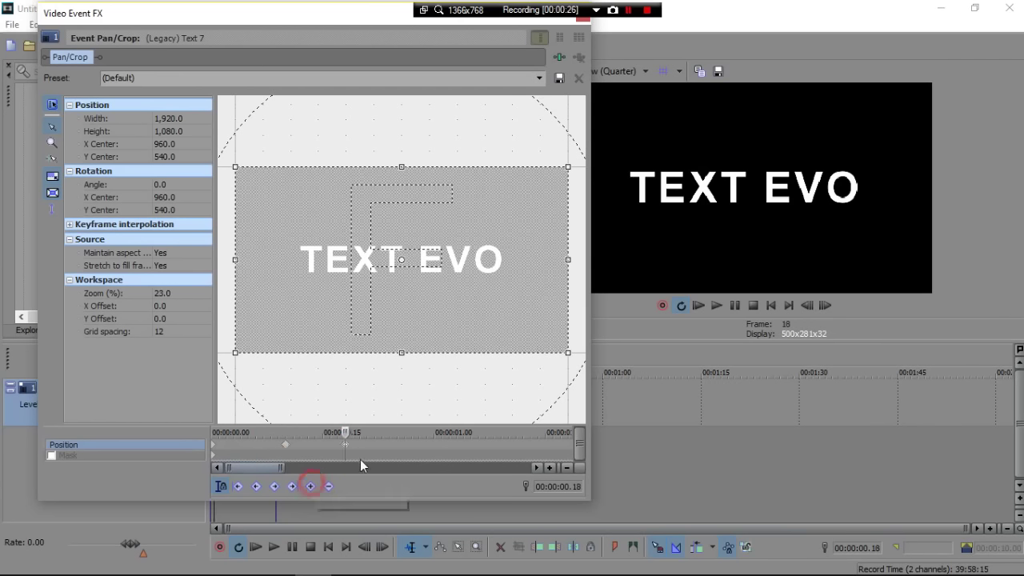
left_click(394, 444)
key("Right")
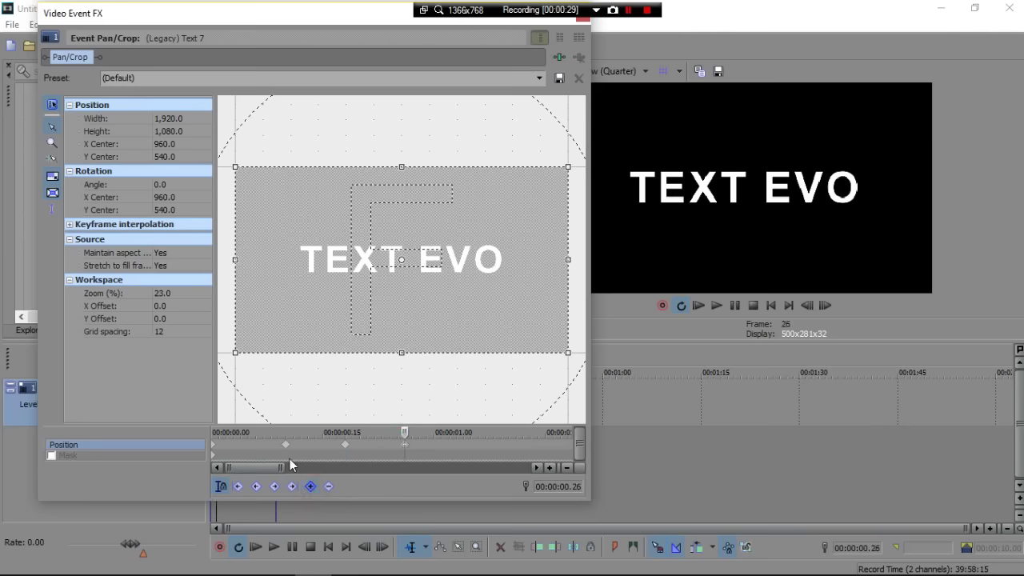
- Move the crop frame down to Y center 555 at the frame 10 keyframe and slightly up at the frame 18 keyframe
left_click(284, 443)
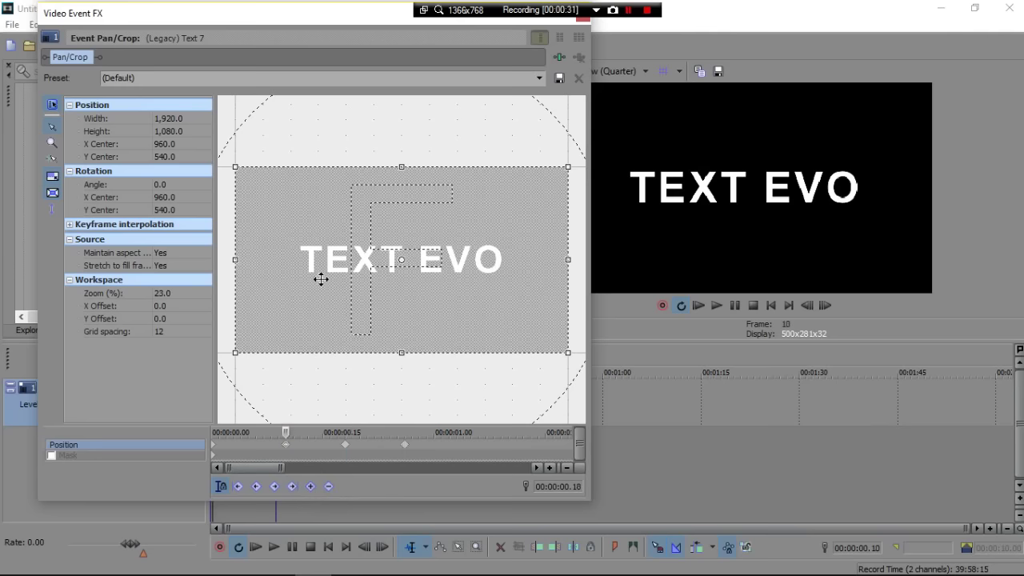
scroll(337, 287, "up", 1)
left_click_drag(338, 286, 337, 289)
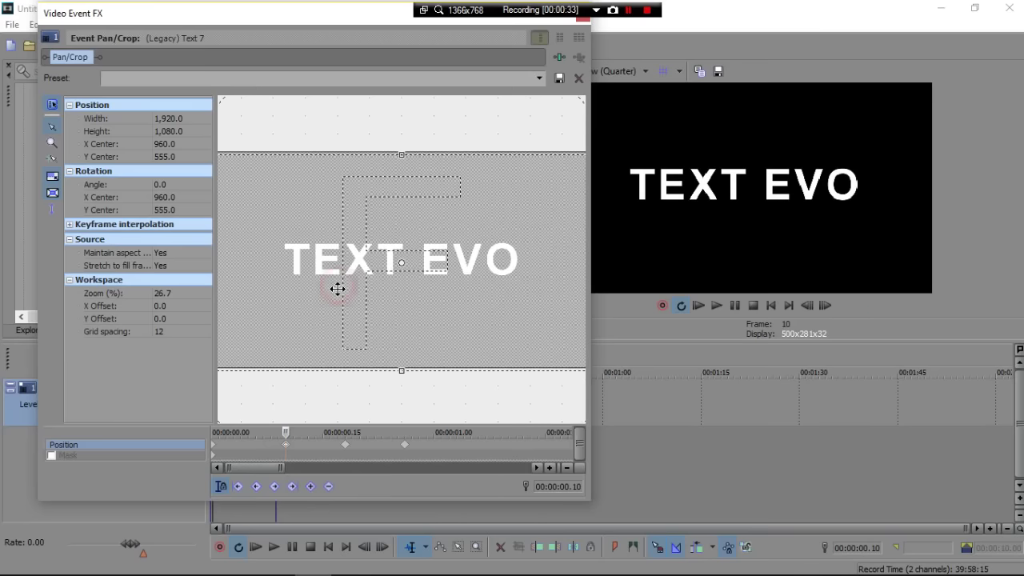
left_click(346, 445)
scroll(363, 360, "up", 1)
left_click_drag(362, 360, 360, 357)
- At the first keyframe, move the crop frame up to a Y center of about -104.7 and set its interpolation to Fast
left_click(215, 452)
left_click_drag(358, 304, 341, 164)
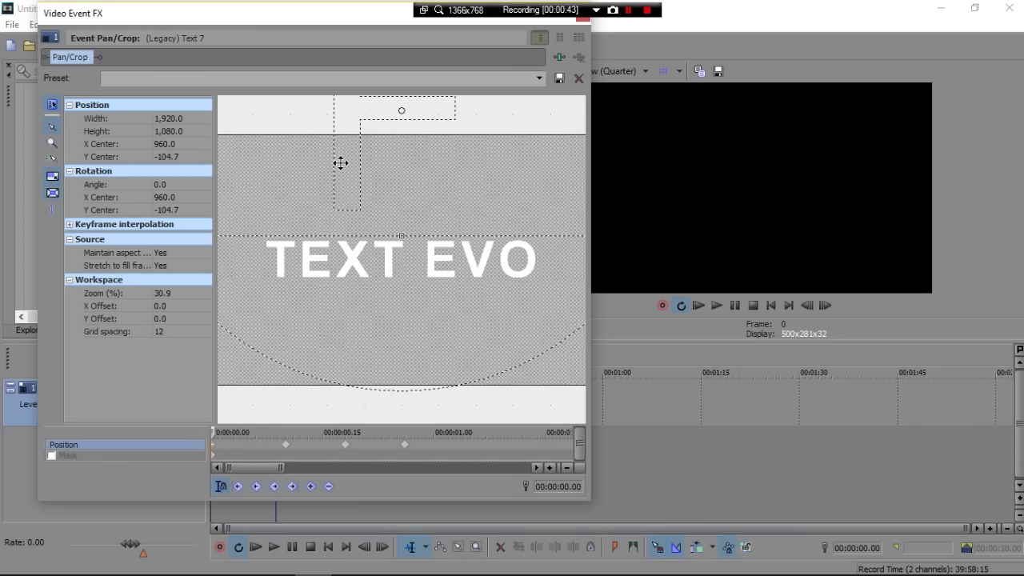
left_click(214, 450)
right_click(214, 443)
left_click(246, 368)
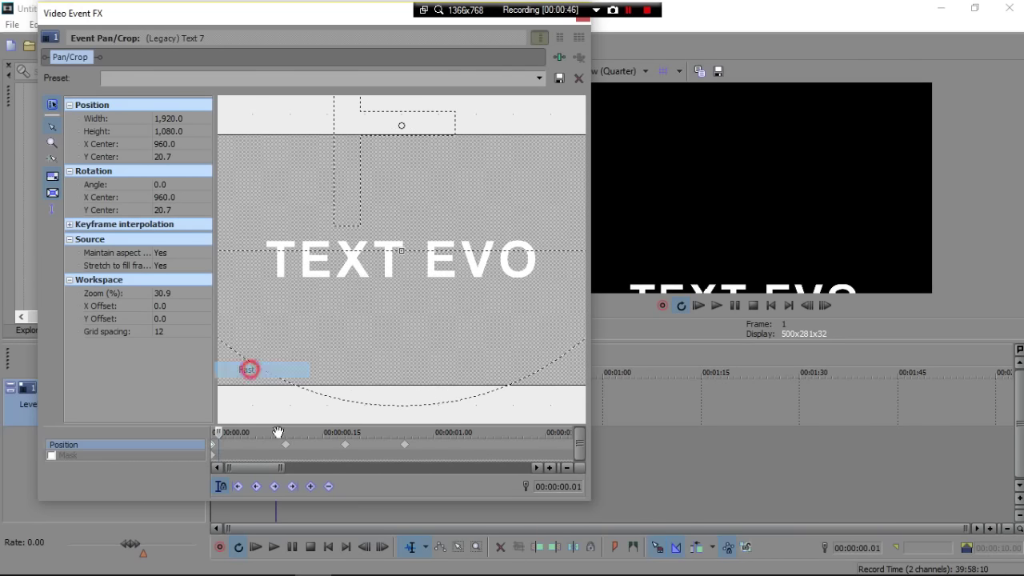
- Set the position keyframes at frames 10 and 18 to Smooth interpolation and close the Pan/Crop window
left_click(285, 453)
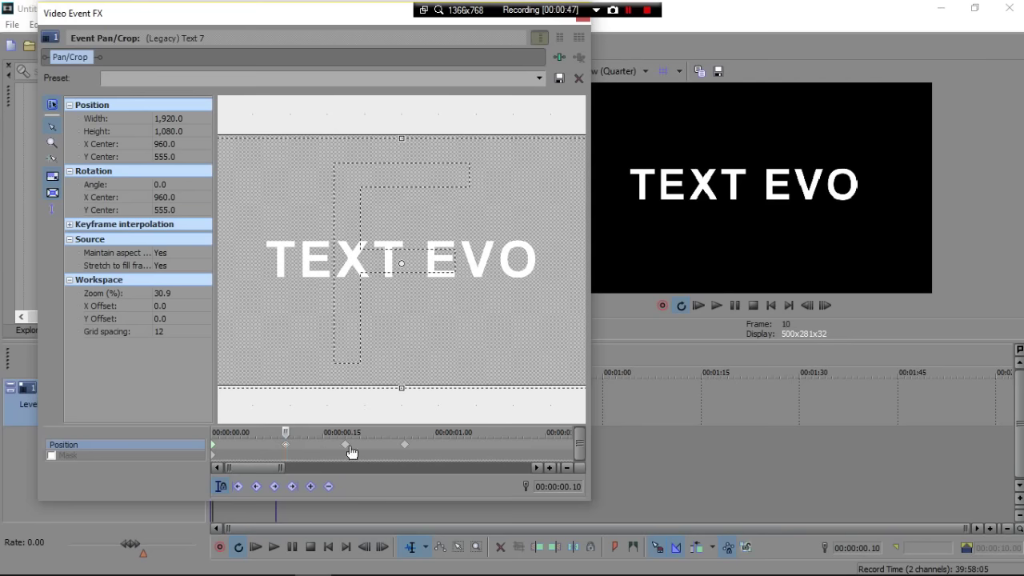
right_click(285, 450)
left_click(304, 416)
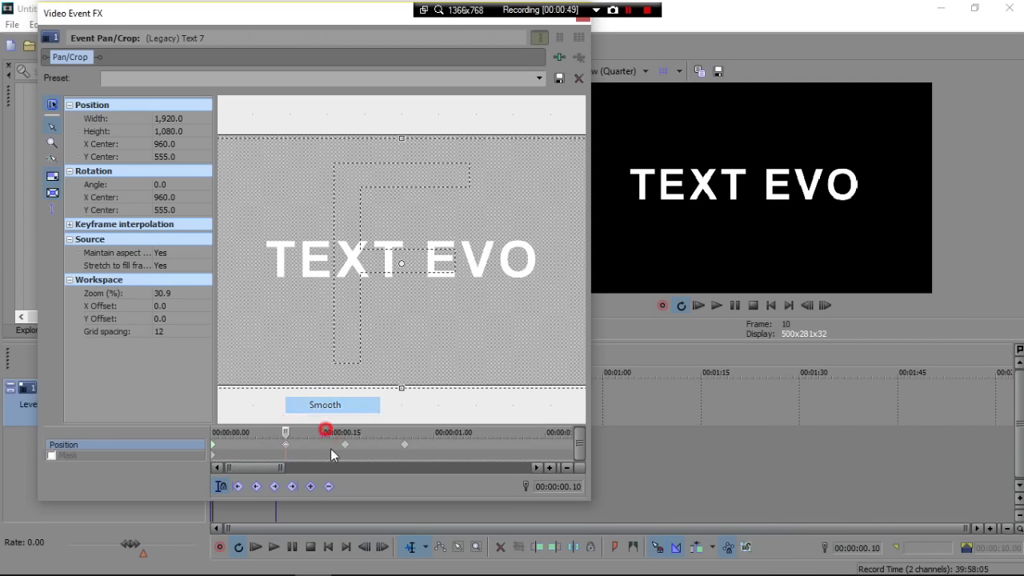
right_click(345, 448)
left_click(381, 406)
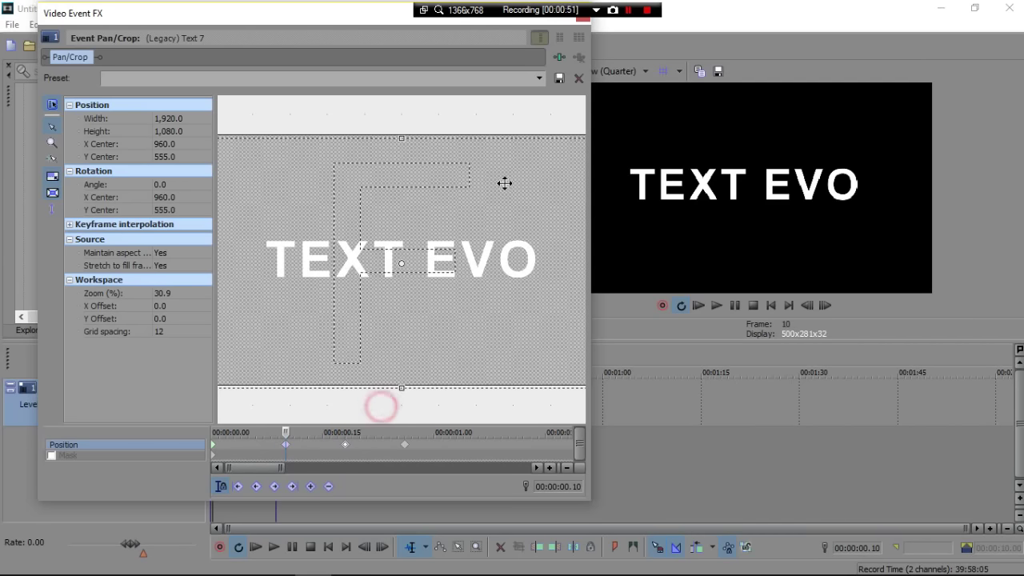
left_click(584, 24)
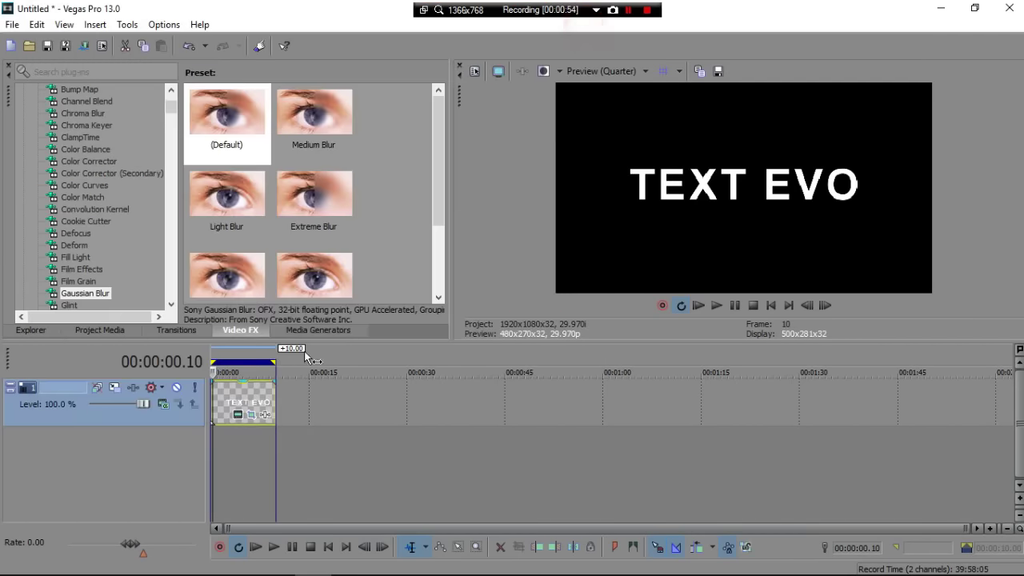
- Select the text event's full time range and play it back to review the animated entrance
double_click(253, 352)
key("space")
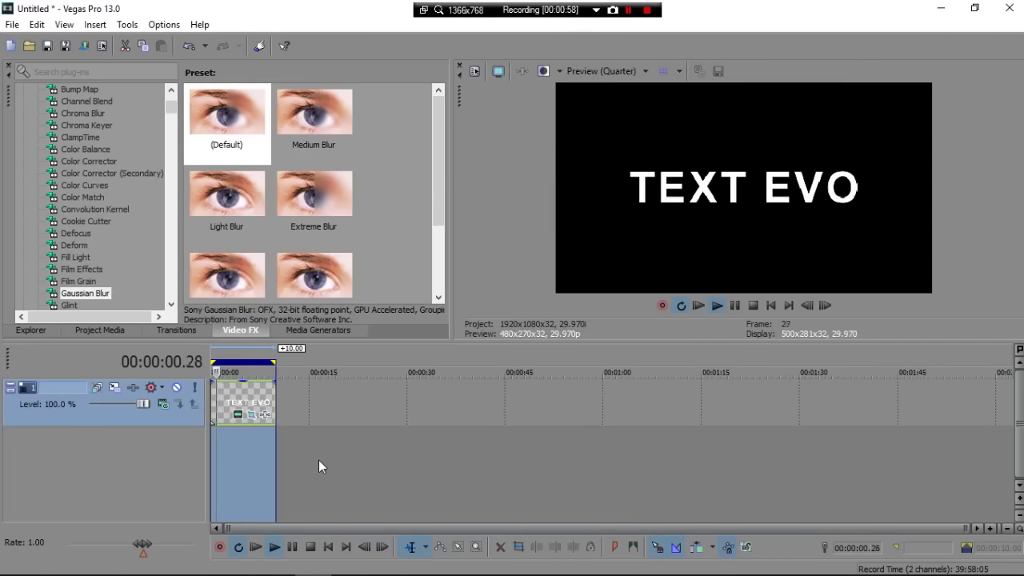
scroll(408, 446, "up", 2)
key("space")
scroll(339, 456, "up", 3)
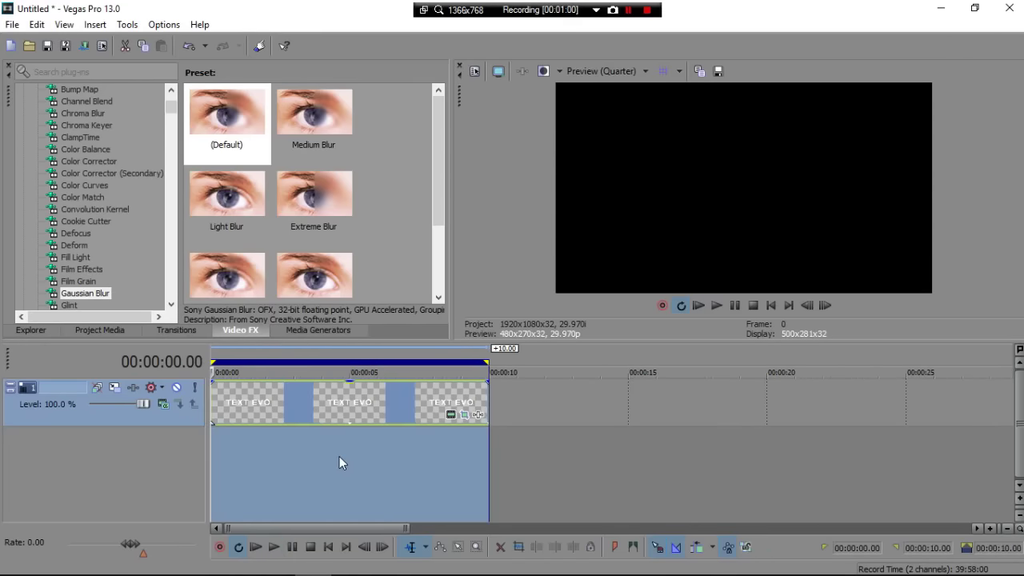
key("space")
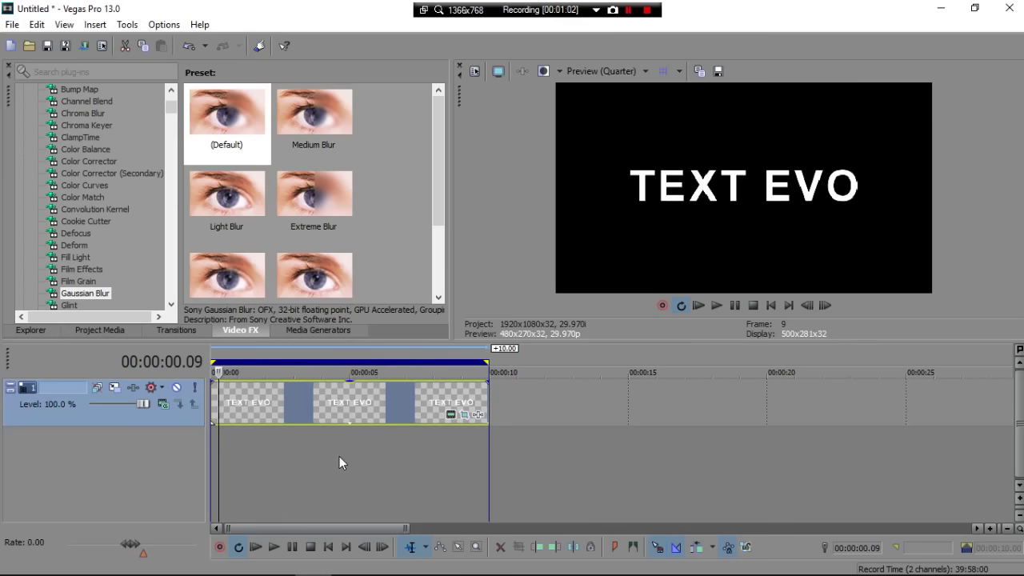
- Apply the Gaussian Blur Soften preset to the text event and set its horizontal range to 0
scroll(252, 208, "down", 1)
left_click_drag(252, 208, 258, 408)
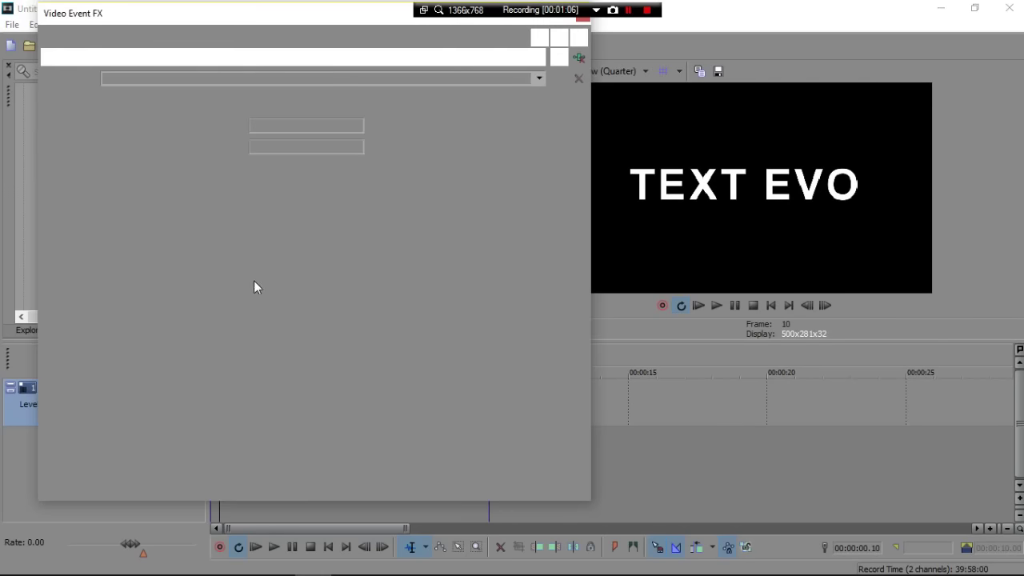
left_click(125, 124)
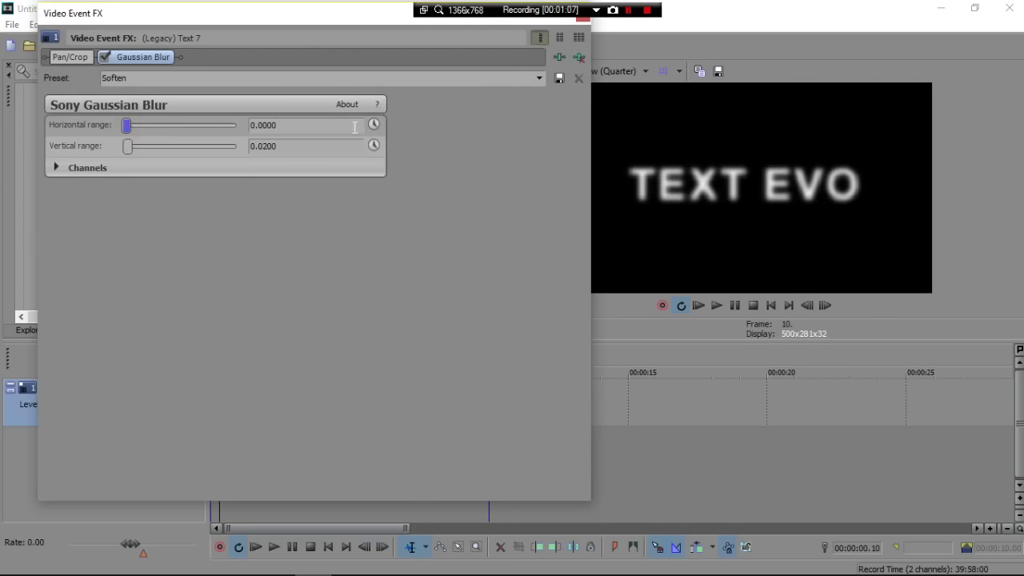
- Animate the blur's vertical range, keyframe it to 0 at 00:00:00.10, and close the effect window
left_click(373, 145)
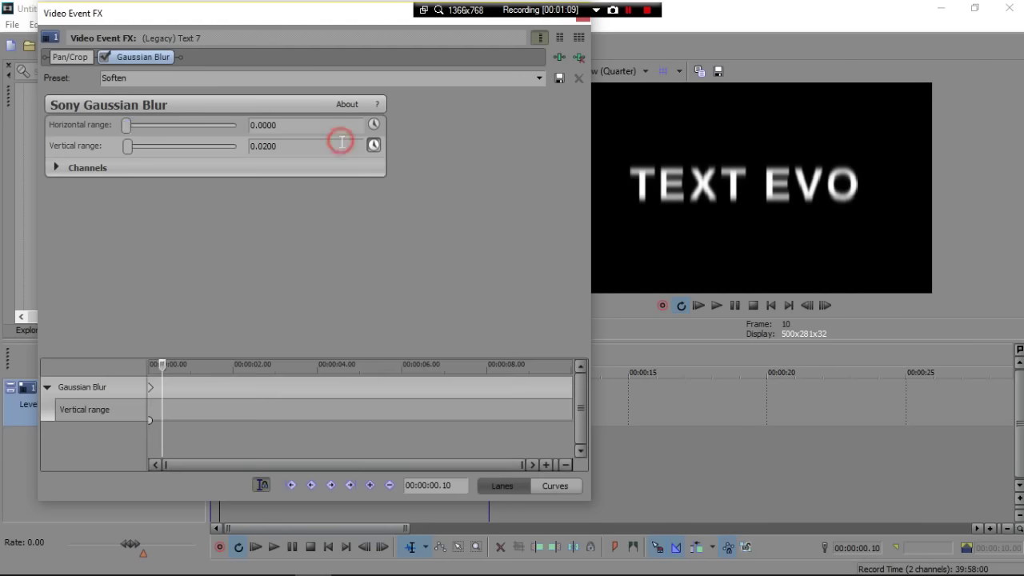
left_click(343, 143)
type("0.0")
key("Return")
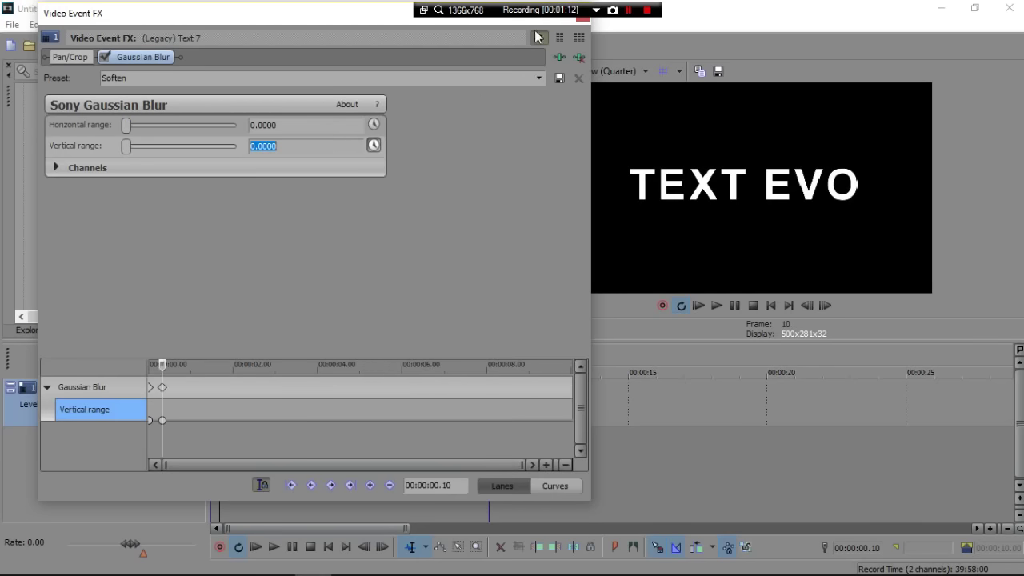
left_click(578, 21)
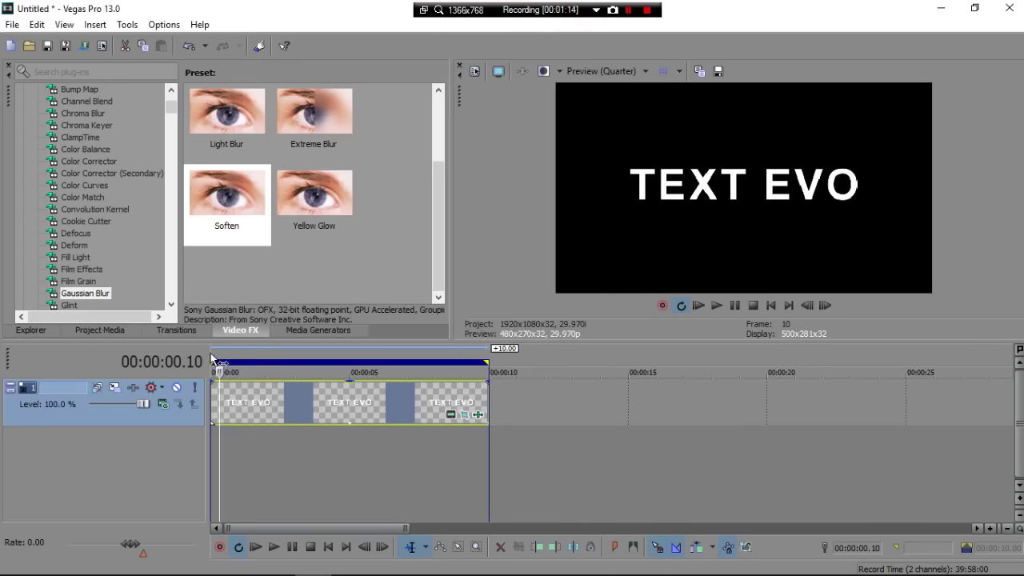
- Play back the text event to review the entrance with the blur applied
key("space")
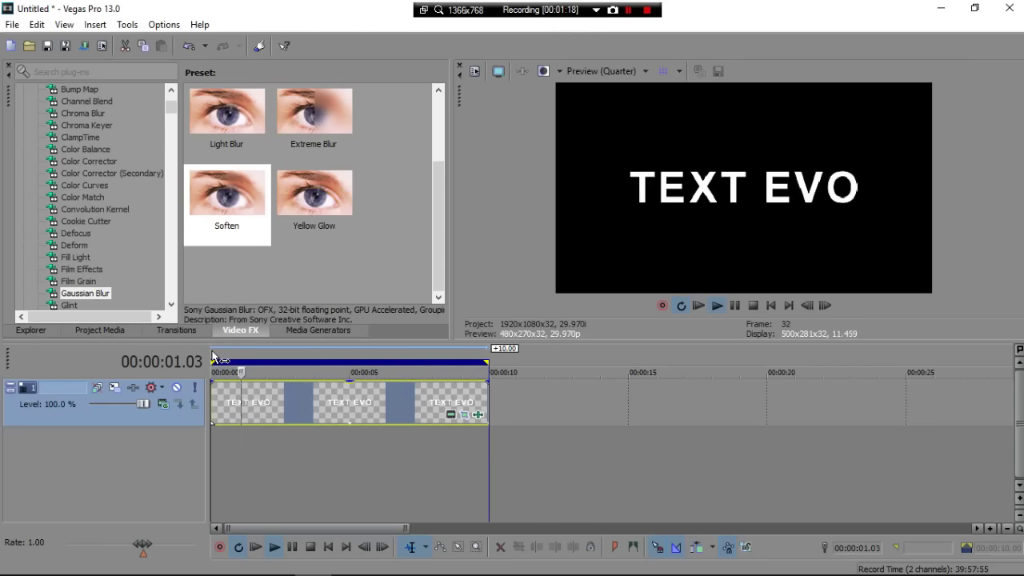
key("space")
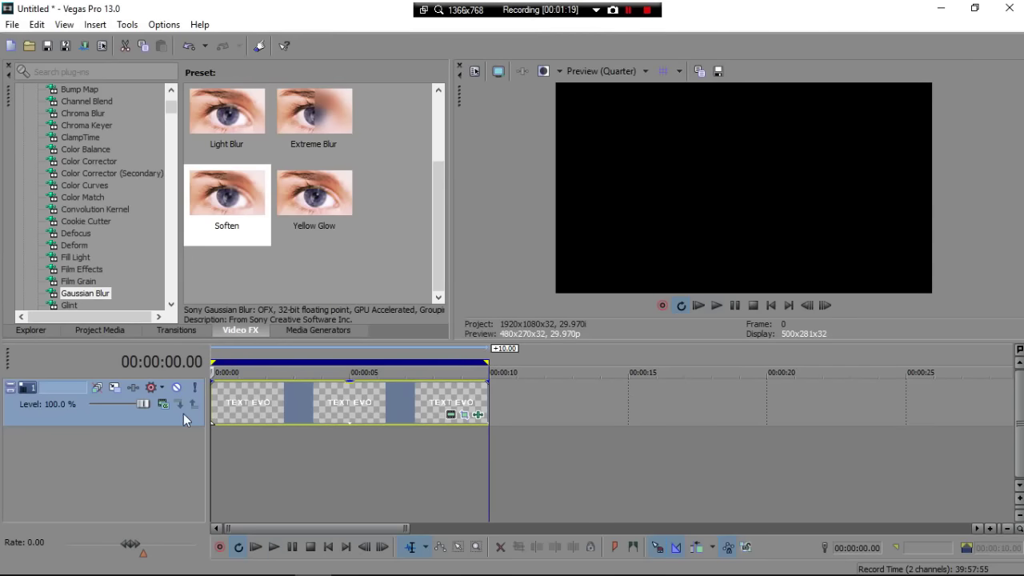
left_click(244, 402)
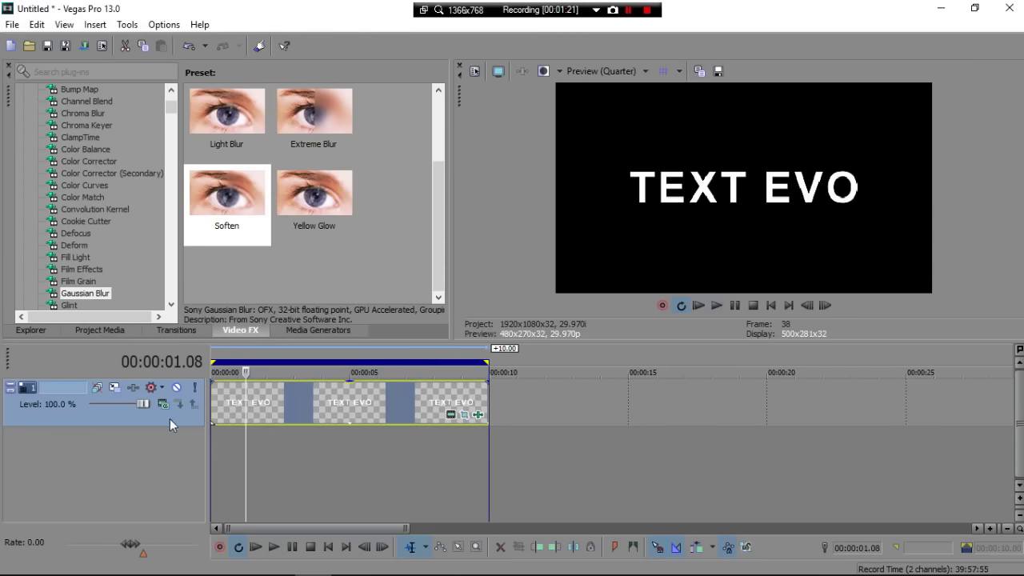
left_click(216, 408)
- Insert two empty video tracks above the text track
right_click(190, 412)
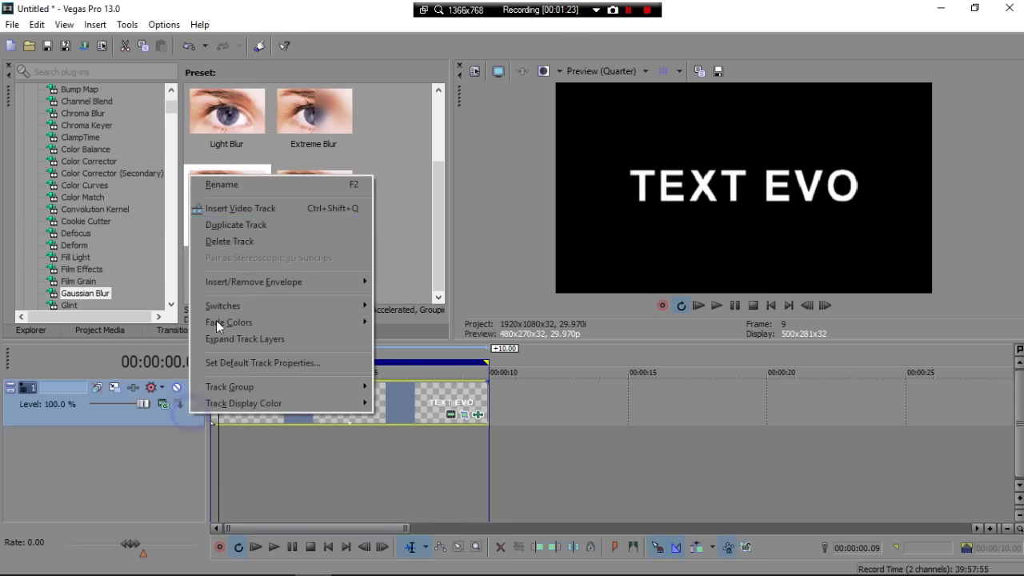
left_click(250, 224)
right_click(175, 415)
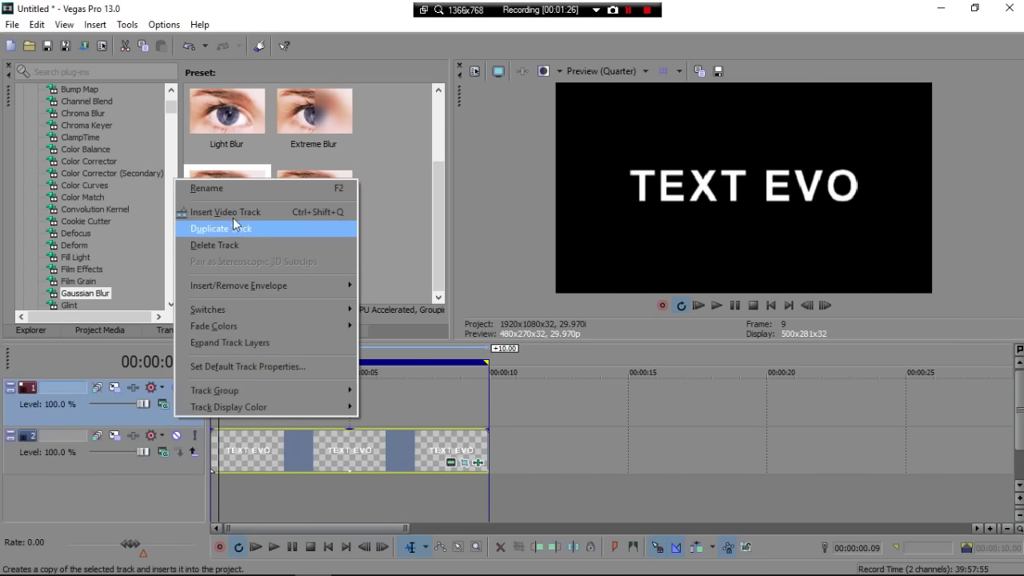
left_click(233, 227)
- Copy the text event from track 3, paste it onto track 2 and align it with the start of the timeline
left_click(257, 494)
right_click(257, 497)
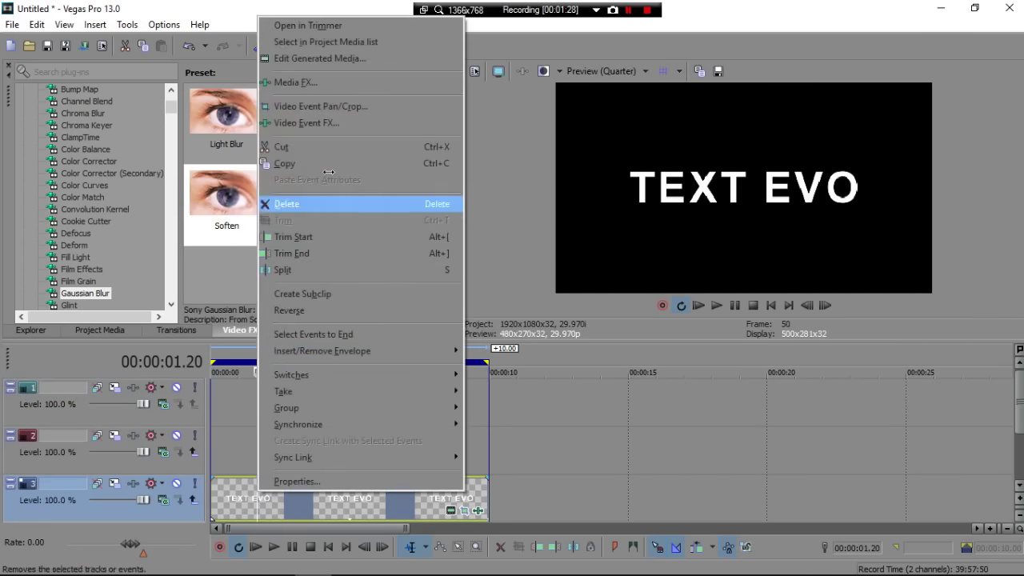
left_click(304, 167)
right_click(230, 430)
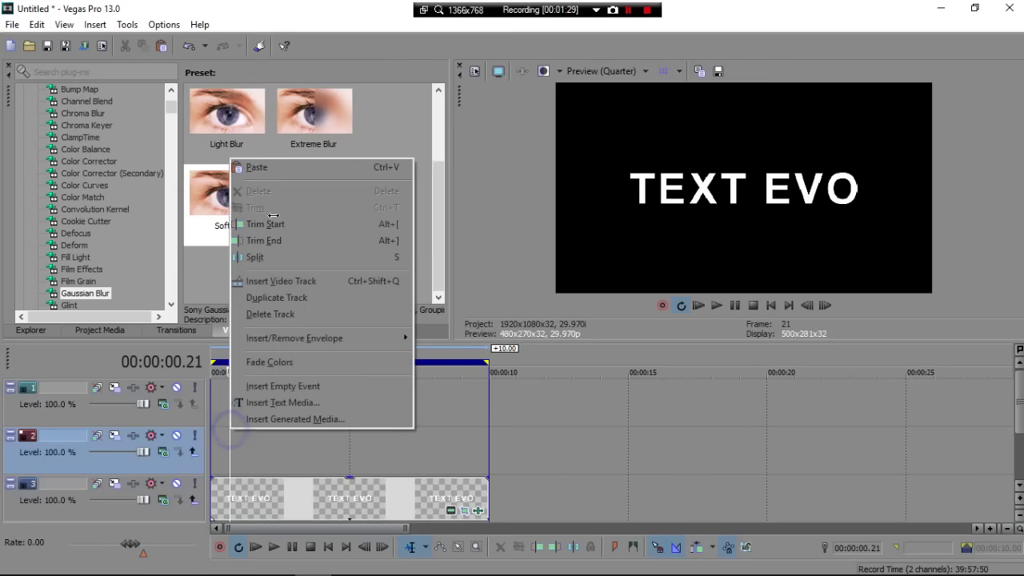
left_click(277, 167)
left_click(617, 264)
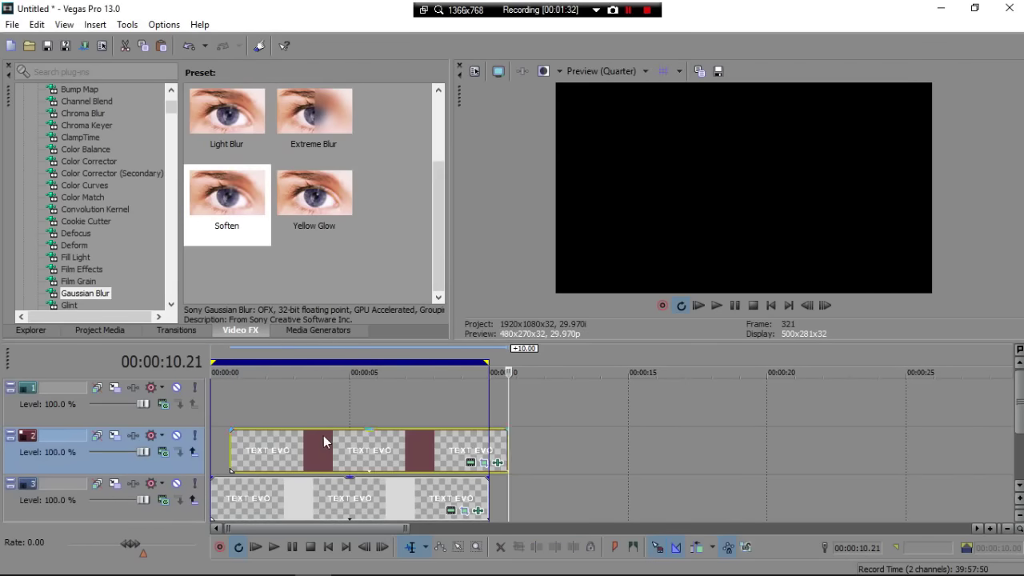
key("ctrl+z")
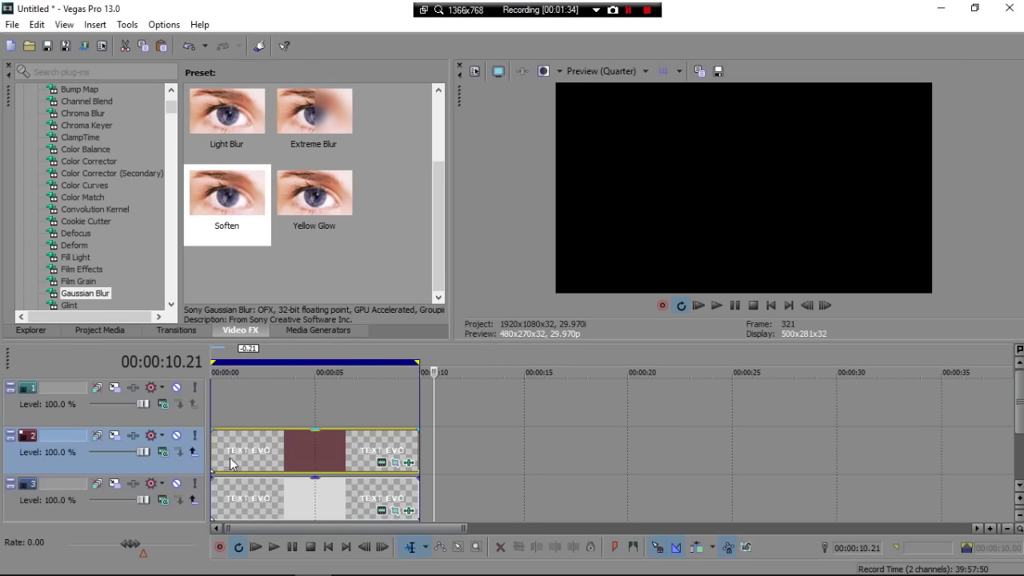
- Mute track 3, which holds the original text event
left_click(232, 453)
left_click(244, 500)
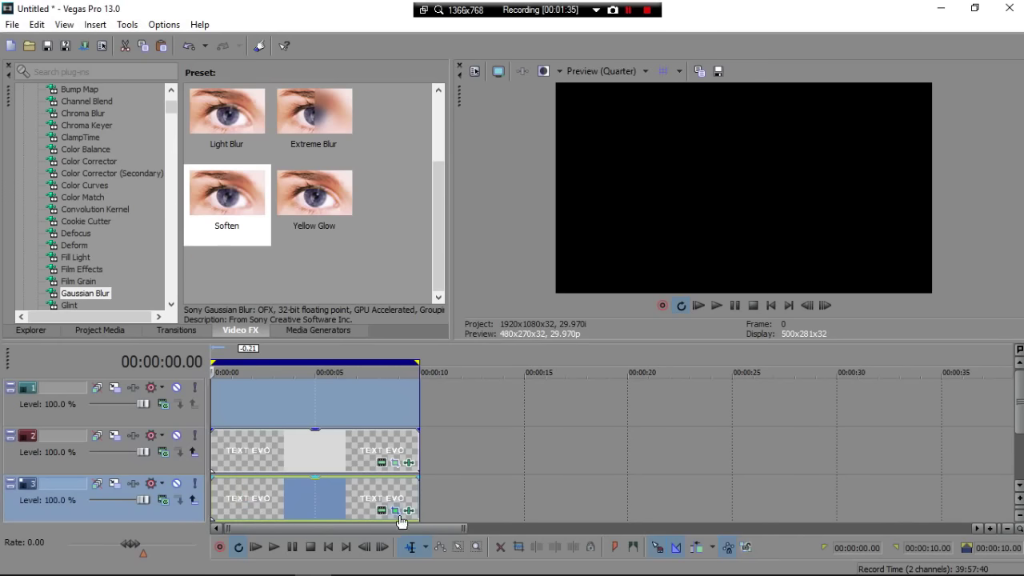
left_click(313, 509)
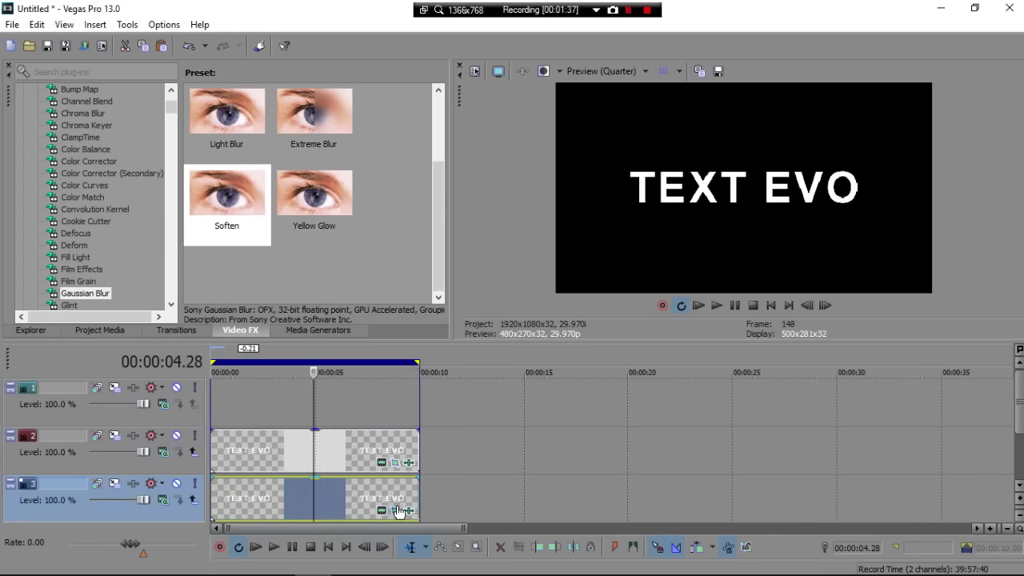
left_click(177, 483)
- Open Pan/Crop for the text event on track 2 and enable its mask at the first frame
left_click(266, 458)
left_click(395, 463)
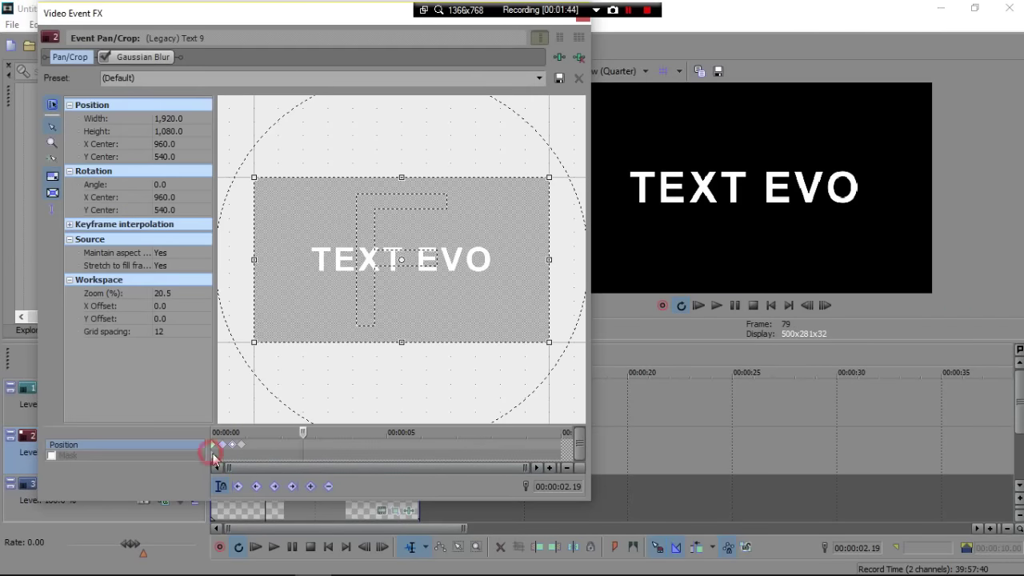
left_click(214, 458)
left_click(51, 455)
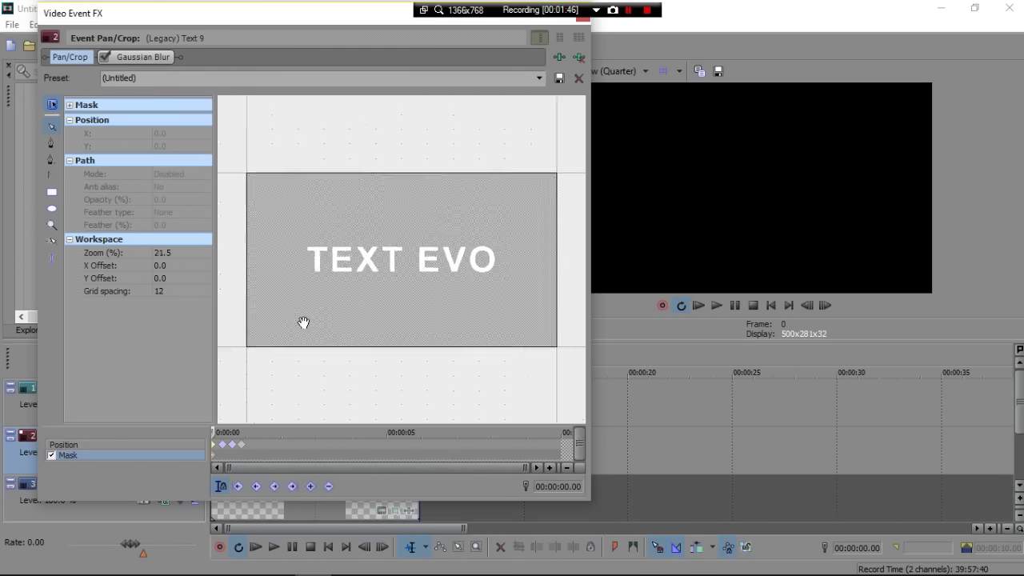
- Draw a rectangular mask around the first letter T of TEXT EVO and close the Pan/Crop window
scroll(303, 323, "up", 3)
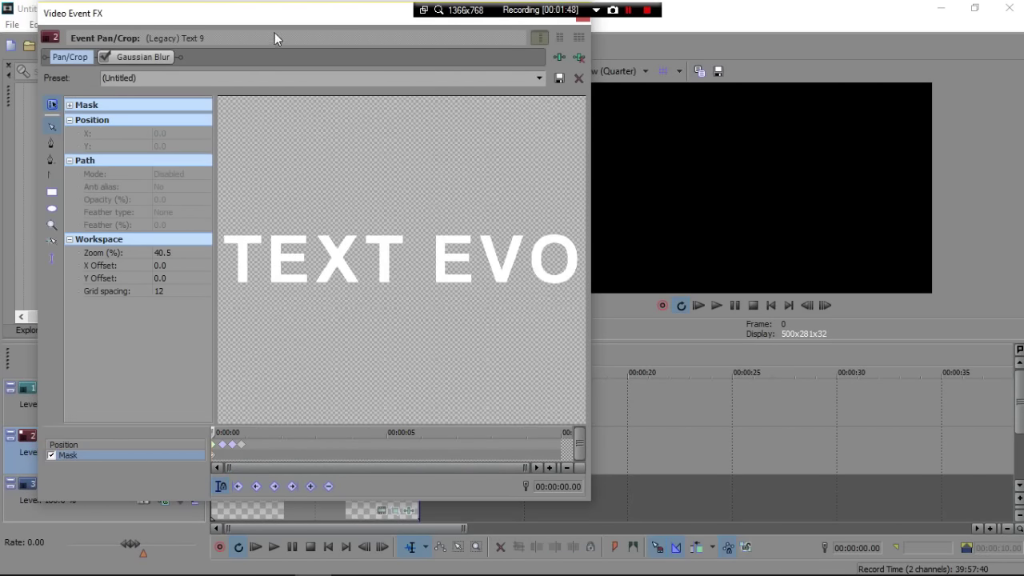
left_click_drag(308, 34, 353, 46)
left_click(402, 208)
scroll(384, 240, "up", 3)
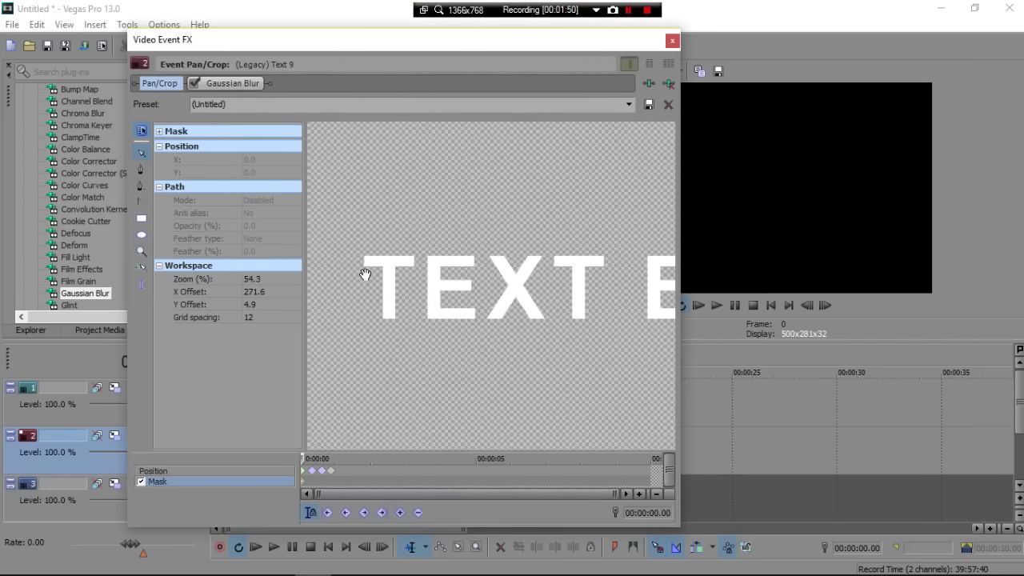
left_click_drag(324, 228, 406, 369)
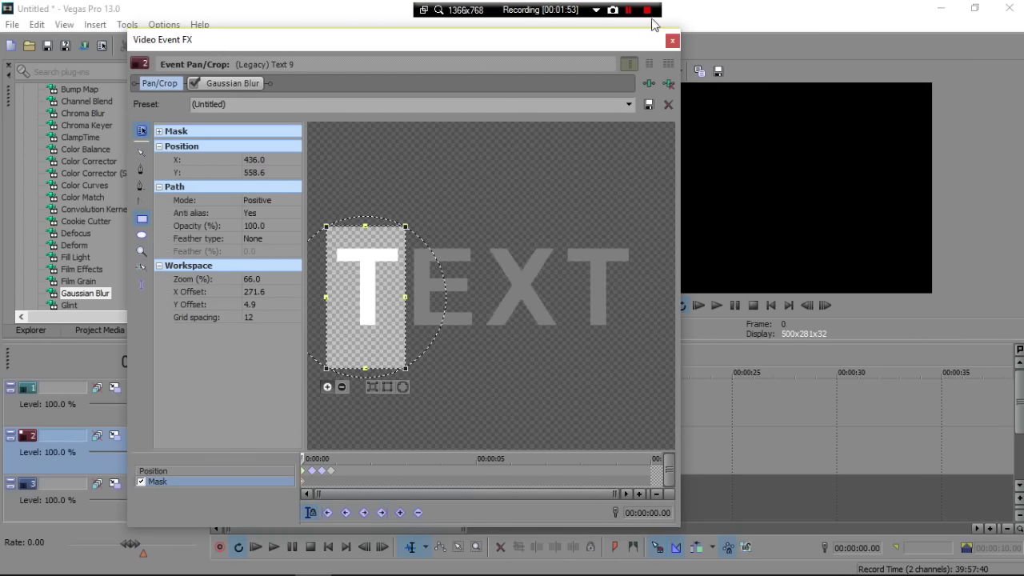
left_click(672, 40)
- Copy the masked text event from track 2 and paste it onto track 1 at frame 2 as a new copy of the source media
right_click(230, 441)
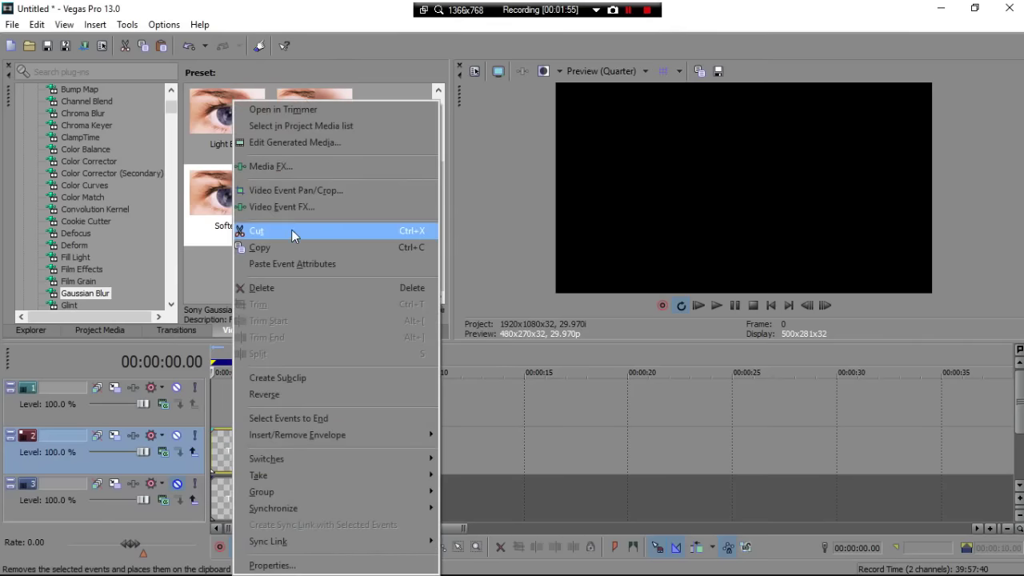
left_click(291, 248)
left_click(215, 400)
left_click(213, 397)
right_click(209, 388)
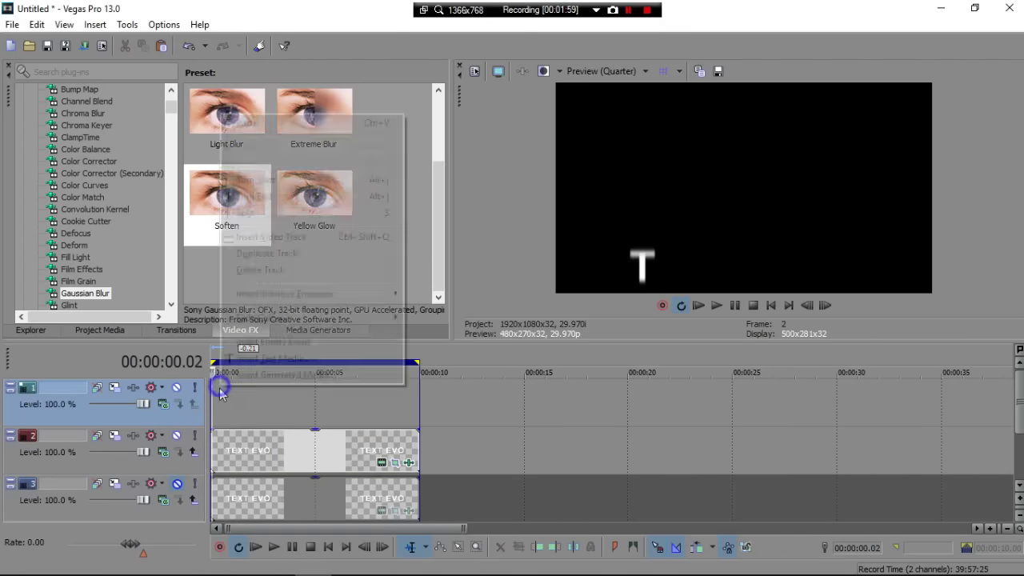
left_click(276, 122)
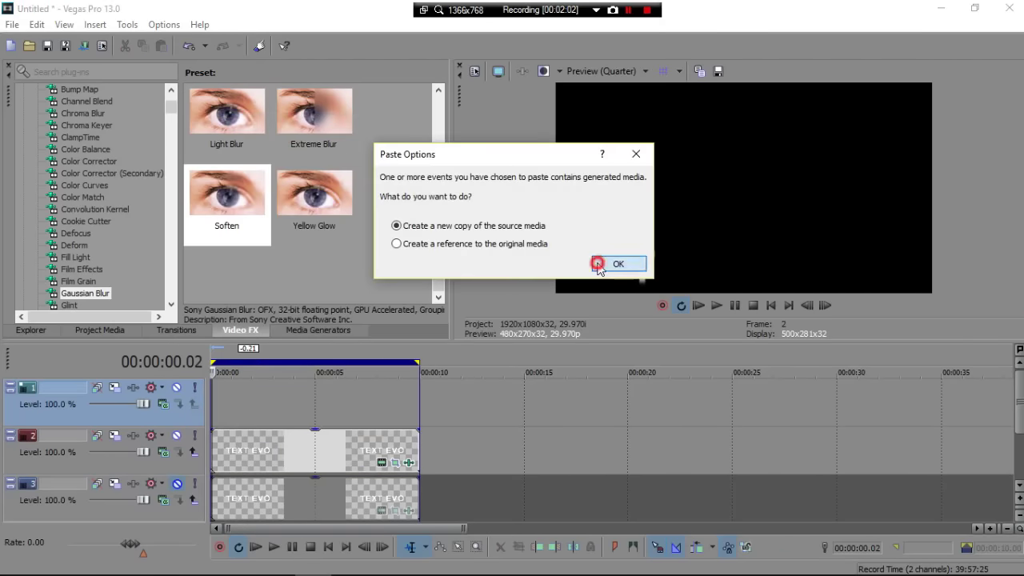
left_click(597, 264)
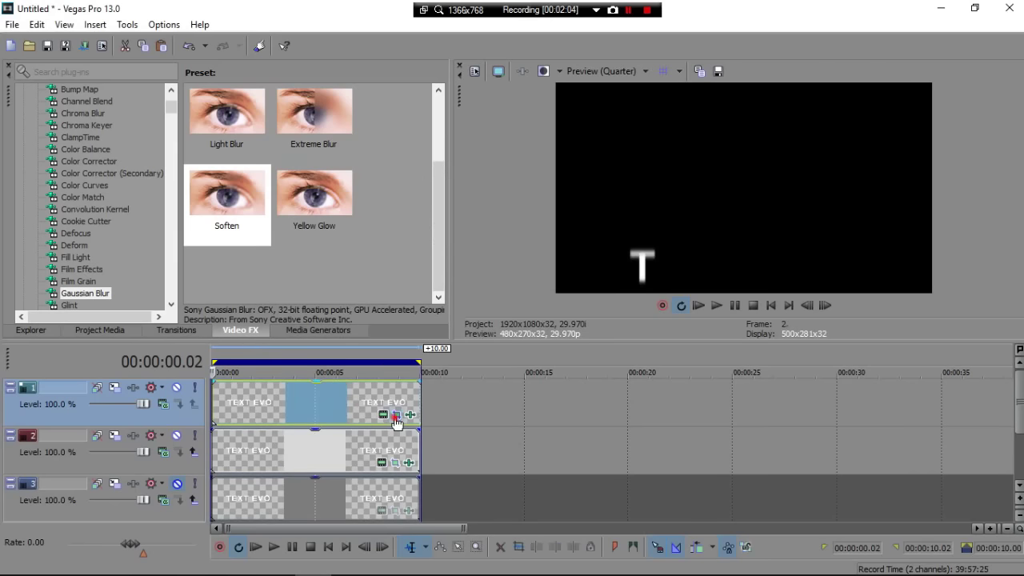
- Restrict mask movement to horizontal and shift the mask of track 1's event onto the first E, at about X 589, then close Pan/Crop
left_click(396, 415)
scroll(405, 374, "up", 2)
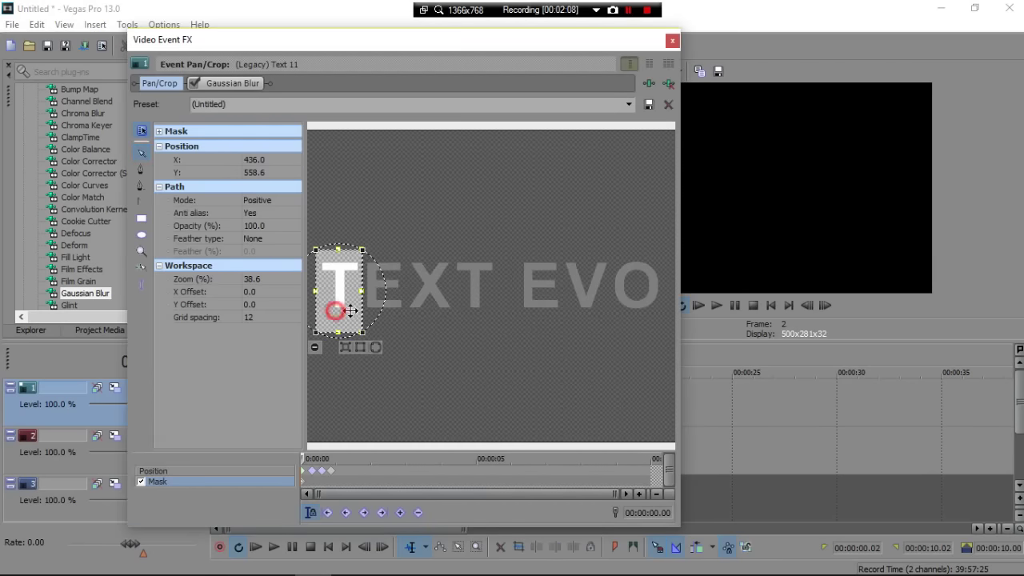
left_click_drag(378, 314, 377, 316)
left_click(142, 285)
left_click_drag(335, 301, 379, 304)
left_click(672, 41)
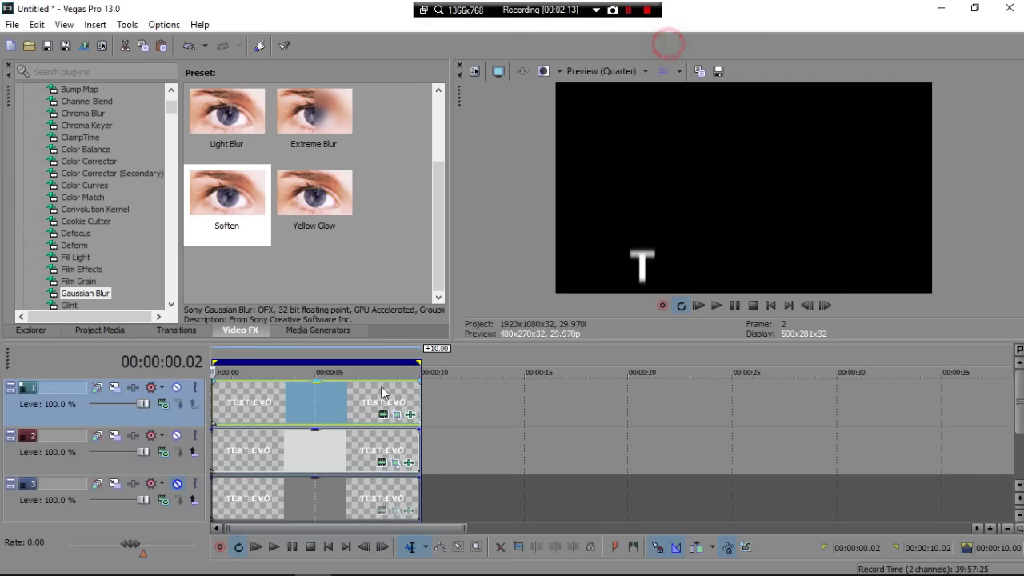
- Insert a new video track above the track that holds the E event
scroll(238, 411, "up", 5)
right_click(183, 415)
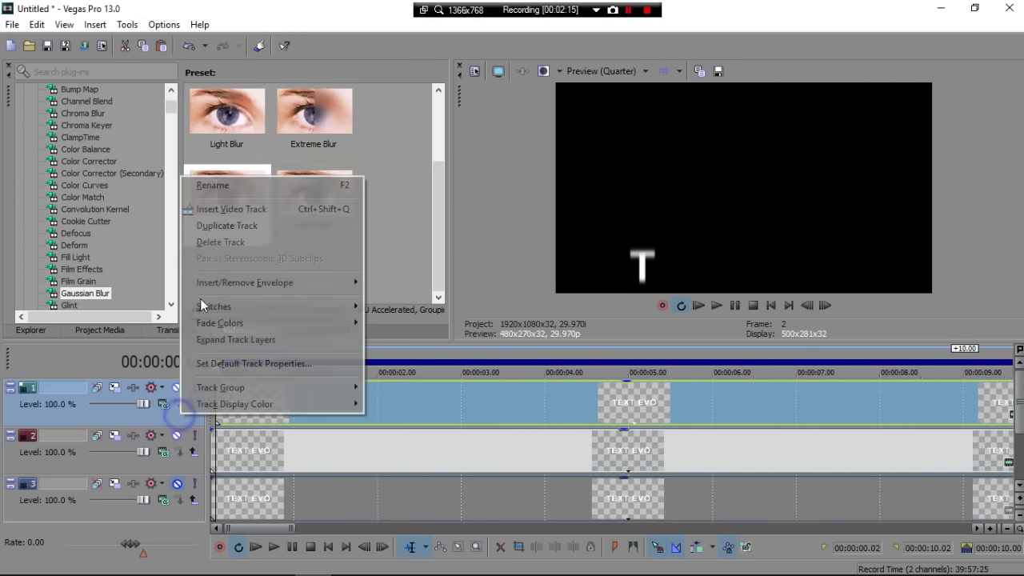
left_click(234, 209)
- Copy the E event from track 2 and paste it onto track 1 at frame 4 as a new copy of the source media
right_click(265, 448)
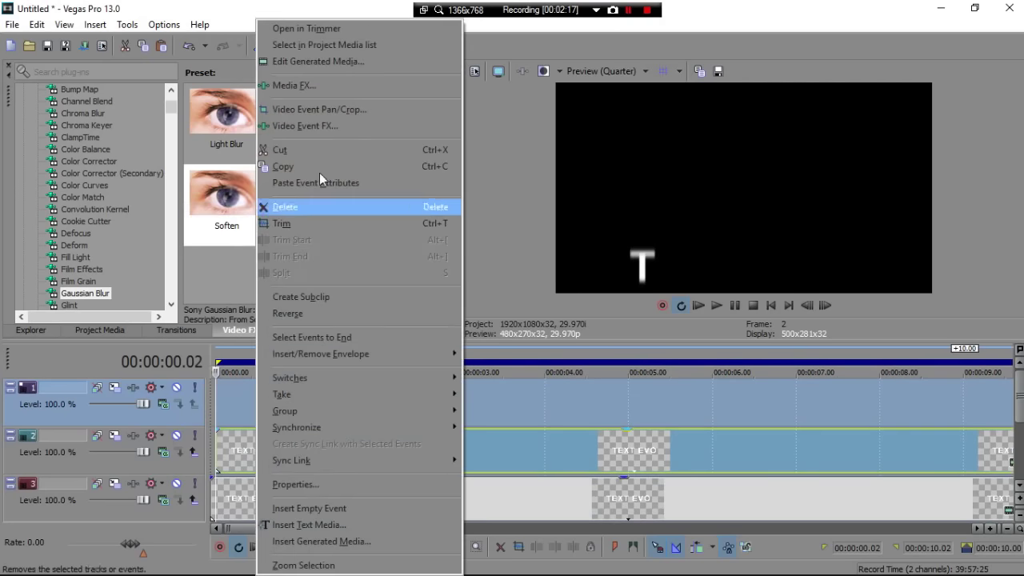
left_click(319, 166)
left_click(217, 418)
key("Right")
key("Right")
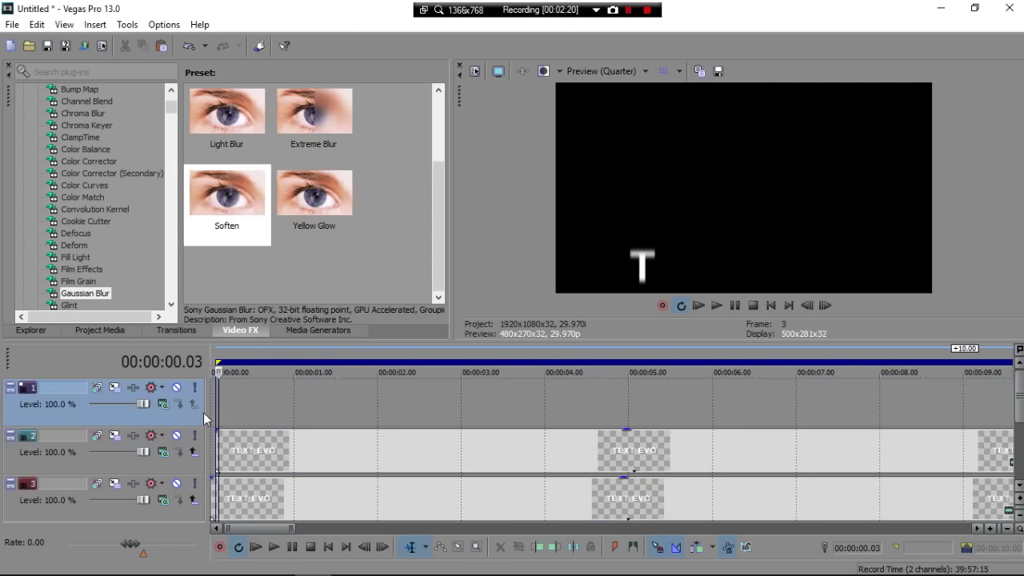
right_click(244, 412)
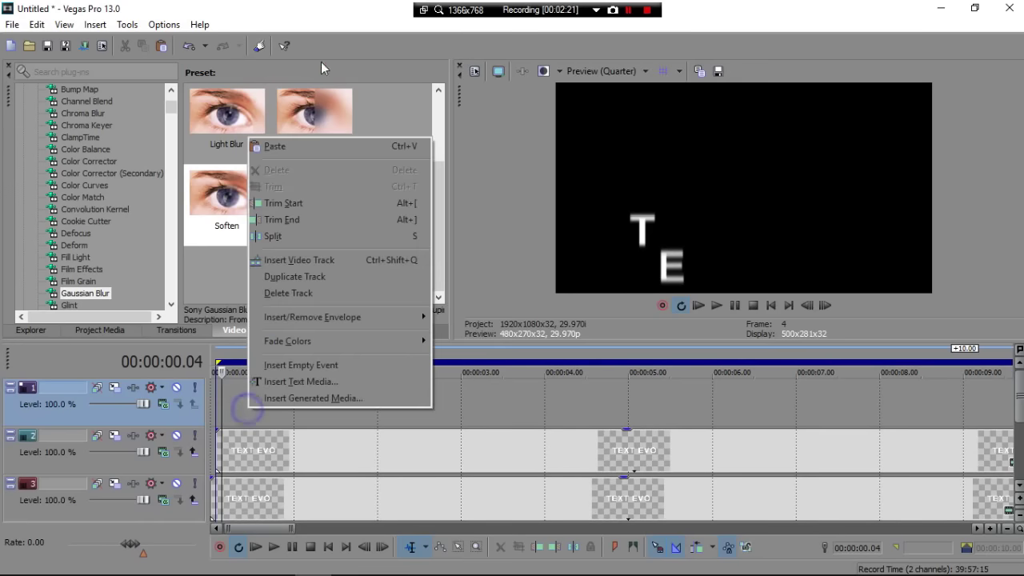
left_click(320, 147)
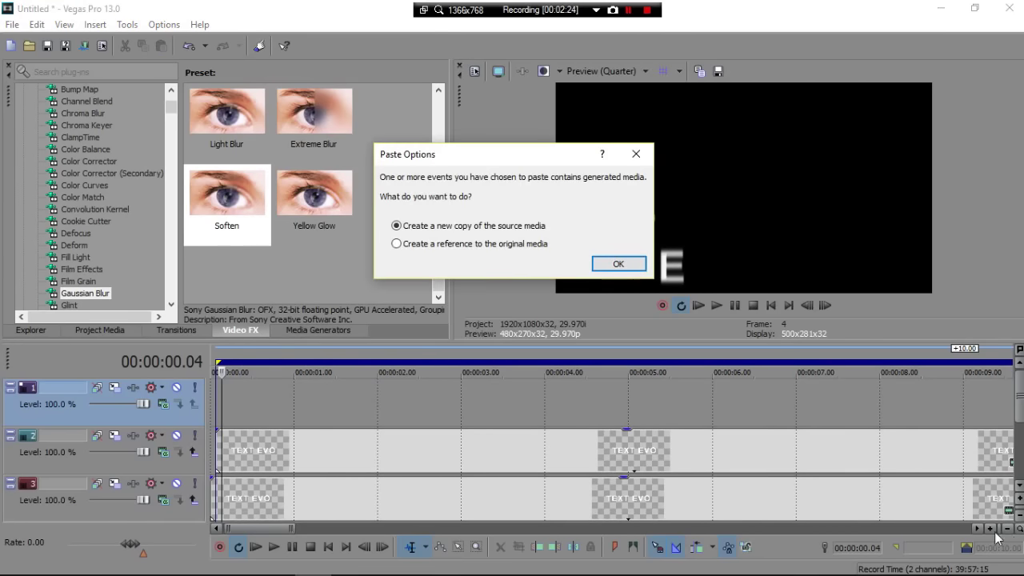
left_click(630, 264)
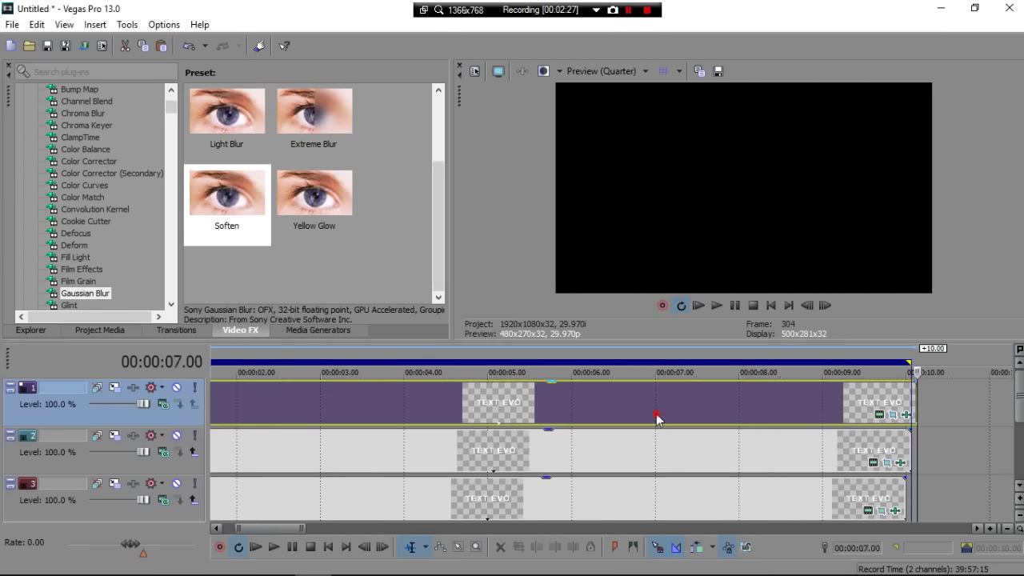
- Shift the mask of track 1's event onto the letter X, at about X 753.5, and close Pan/Crop
left_click(893, 414)
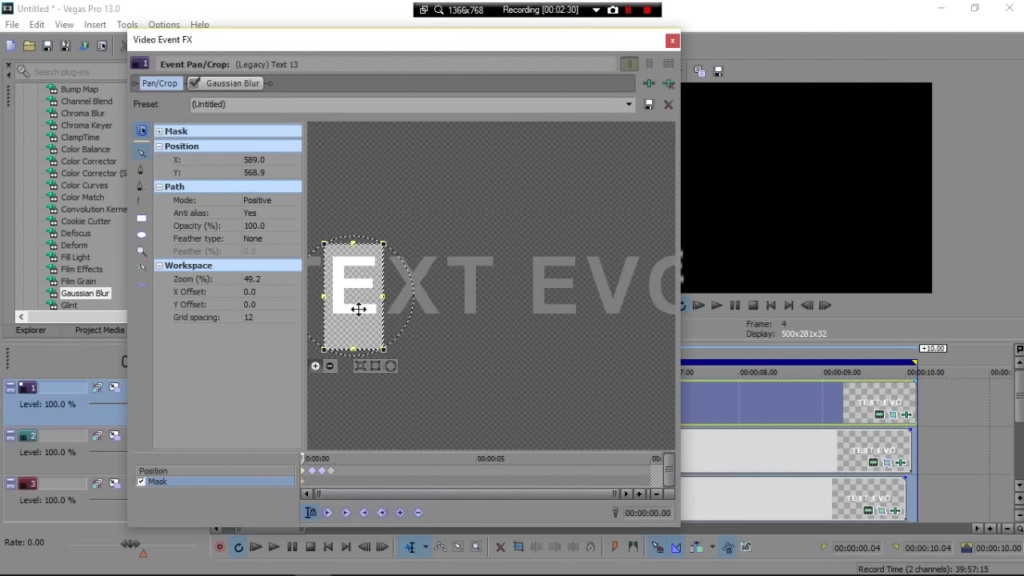
left_click_drag(353, 288, 416, 302)
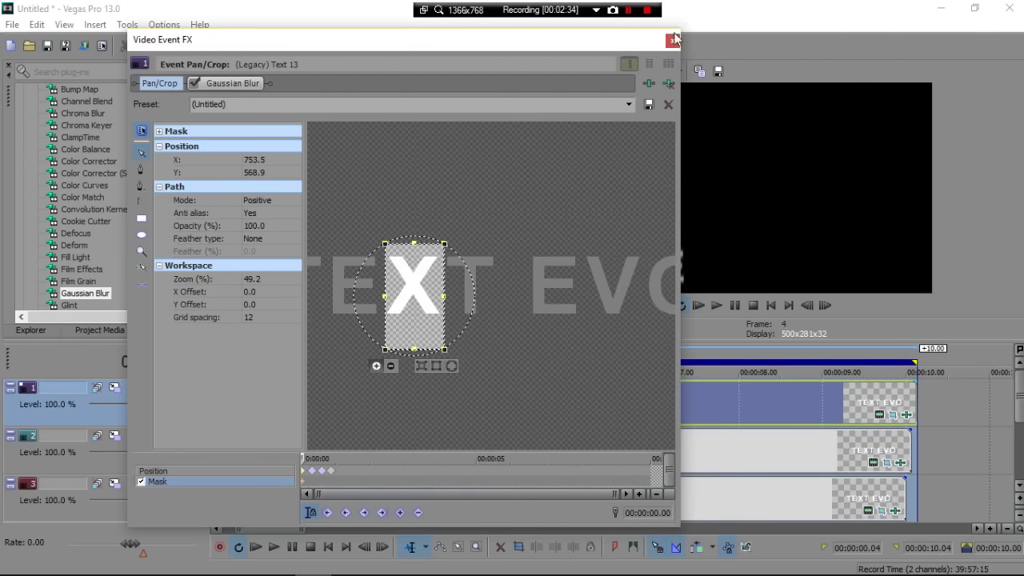
left_click(673, 40)
- Insert another video track on top and paste a copy of the X event onto it at frame 6 as new source media
right_click(173, 428)
left_click(232, 208)
right_click(288, 451)
left_click(350, 166)
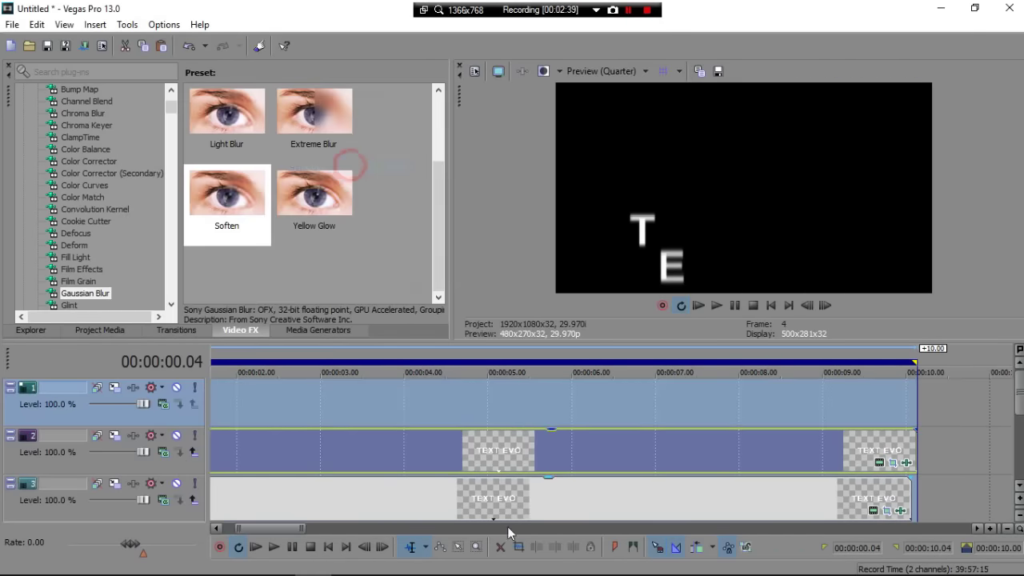
left_click_drag(257, 528, 187, 523)
left_click(225, 407)
key("ctrl+v")
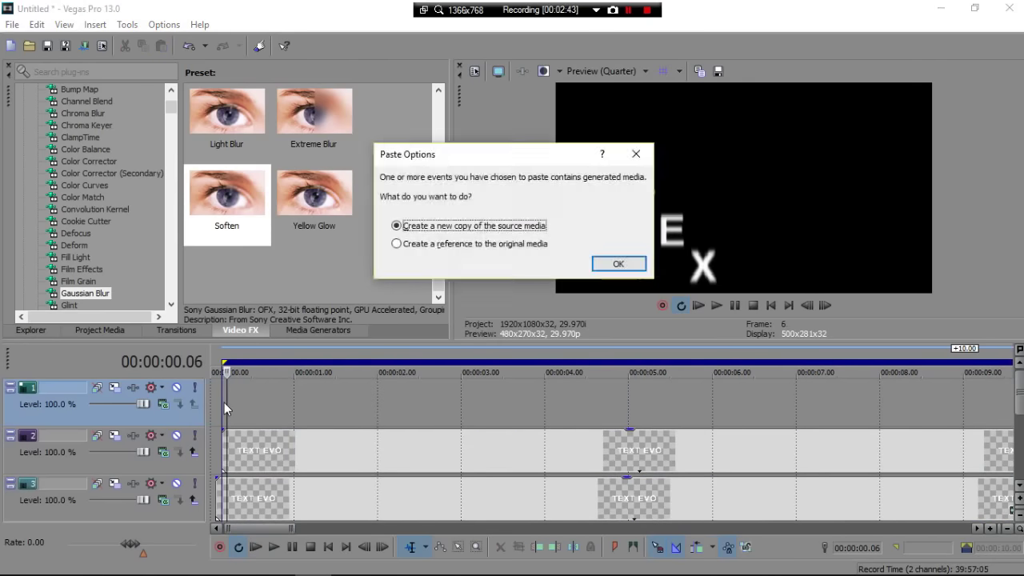
key("Return")
- Shift the mask of the new top event onto the second T of TEXT, at about X 896.8, and close Pan/Crop
left_click(892, 415)
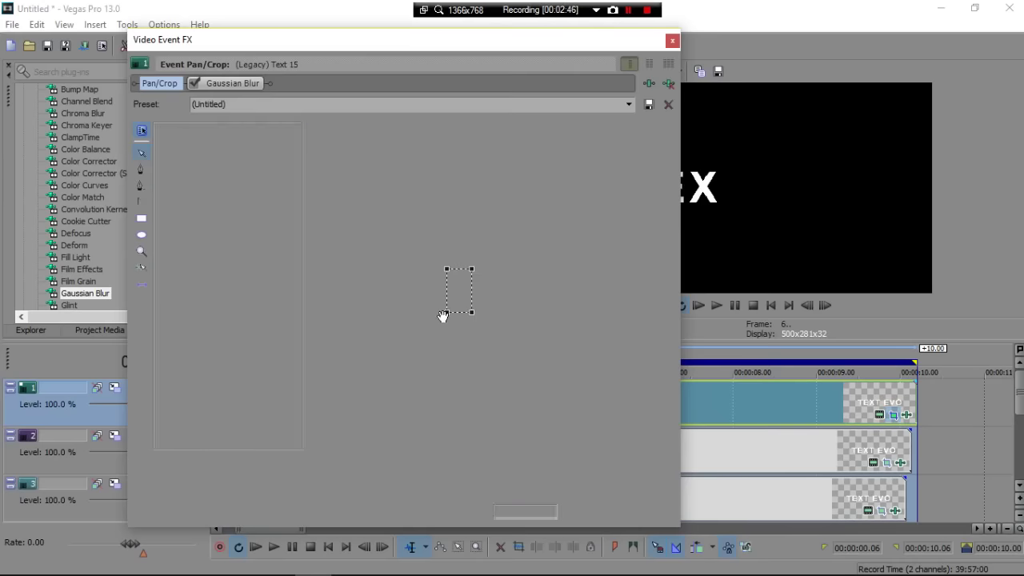
scroll(411, 320, "up", 3)
left_click_drag(411, 295, 472, 300)
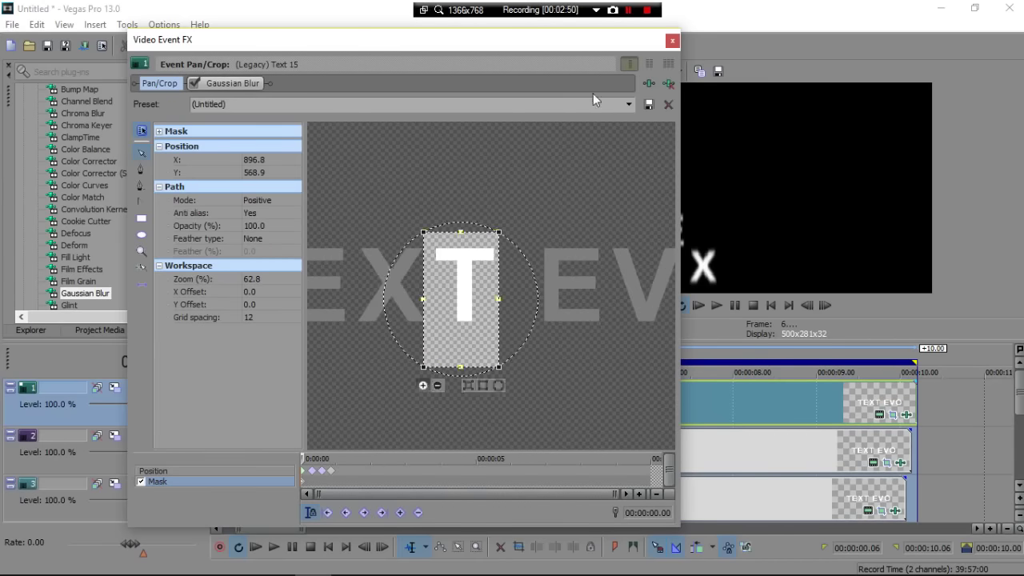
left_click(673, 40)
- Insert a video track above the second T event and paste a copy of that event onto it as new source media
scroll(180, 412, "down", 3)
right_click(192, 417)
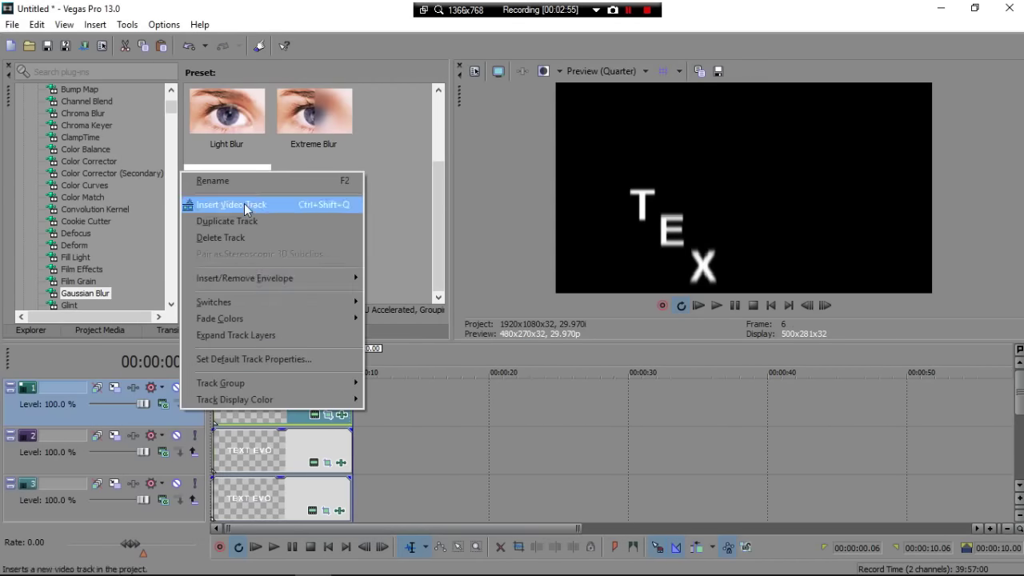
right_click(248, 400)
left_click(286, 237)
scroll(248, 427, "up", 5)
key("ctrl+v")
key("Return")
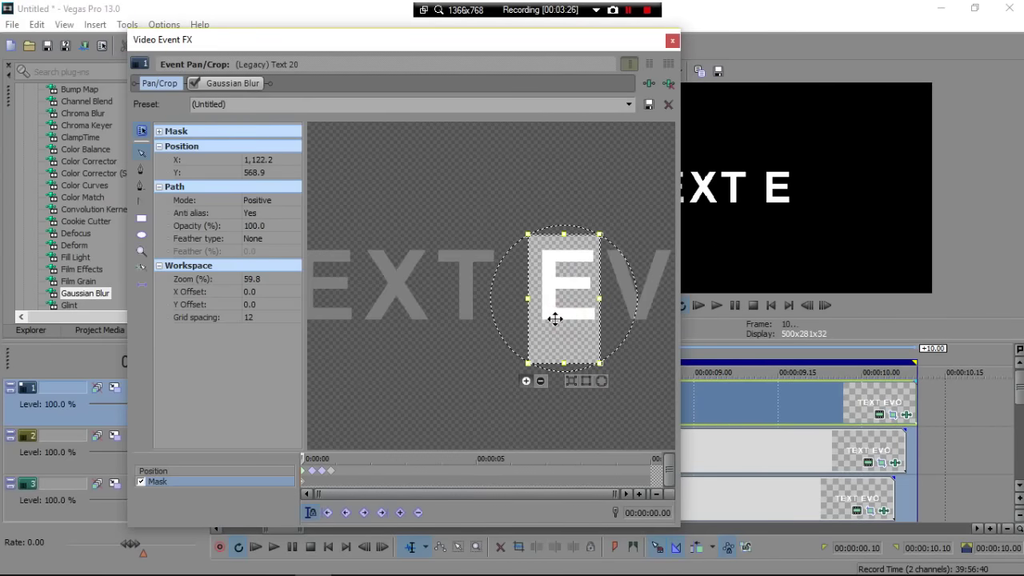
- Shift the mask of the top event at frame 10 from E onto the letter V, at about X 1,286, and close Pan/Crop
left_click_drag(547, 344, 632, 318)
left_click(675, 37)
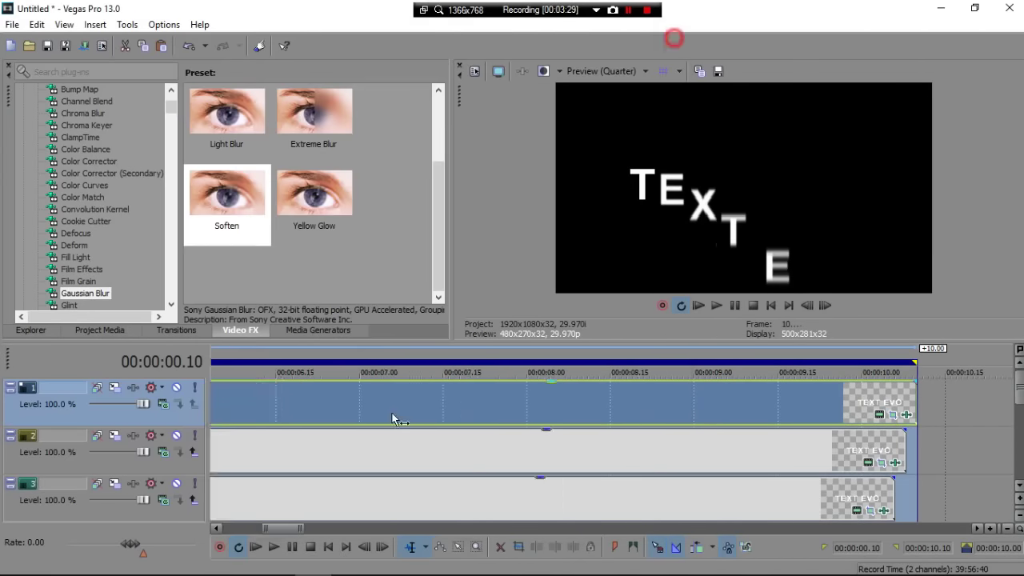
- Add a top track for the last letter, shift its event's mask onto the O, at about X 1,460, and close Pan/Crop
right_click(188, 411)
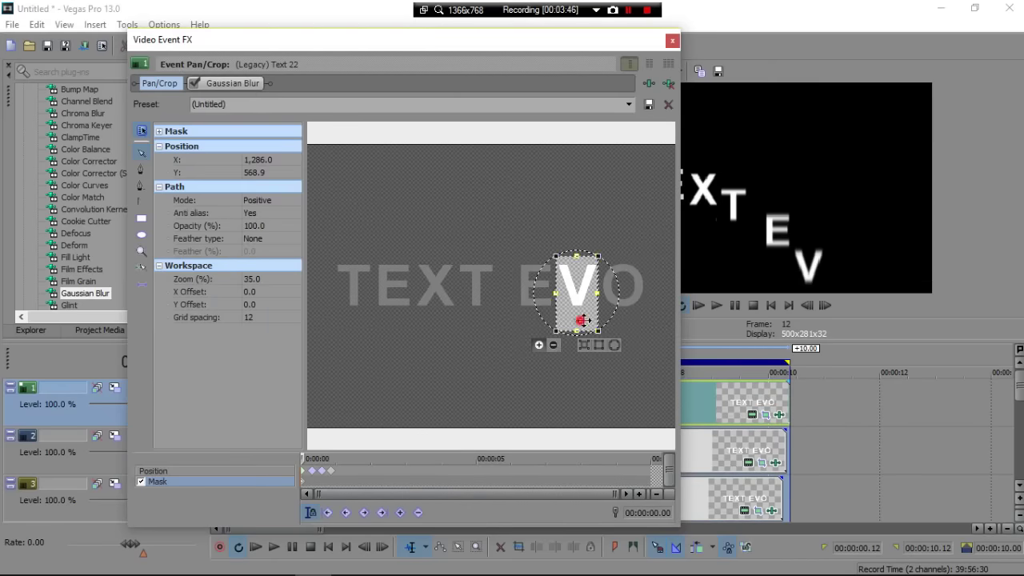
left_click_drag(584, 320, 630, 321)
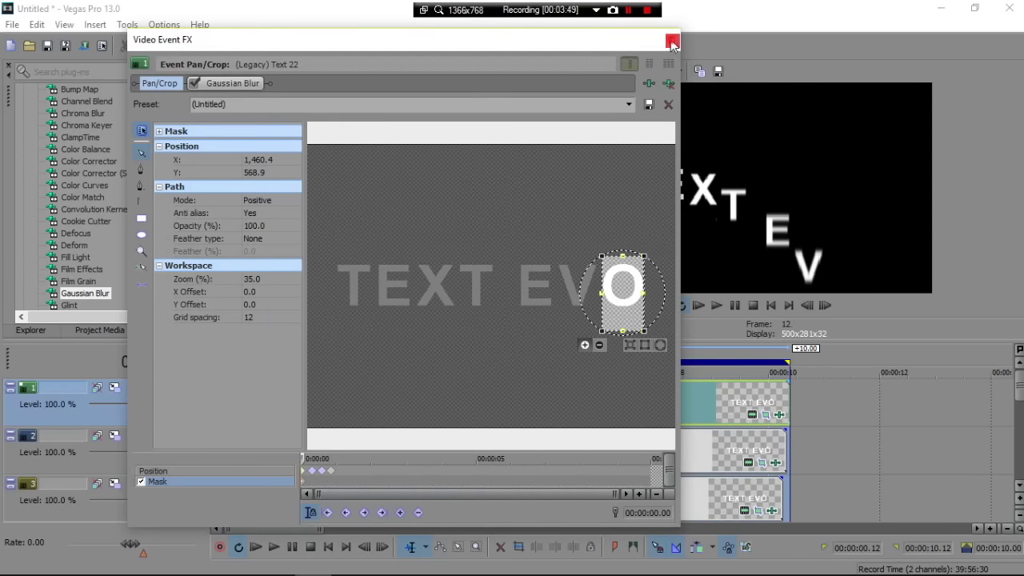
left_click(671, 41)
- Set the loop region to run from the start of the timeline to 00:00:08.00
left_click(579, 348)
key("ctrl+Home")
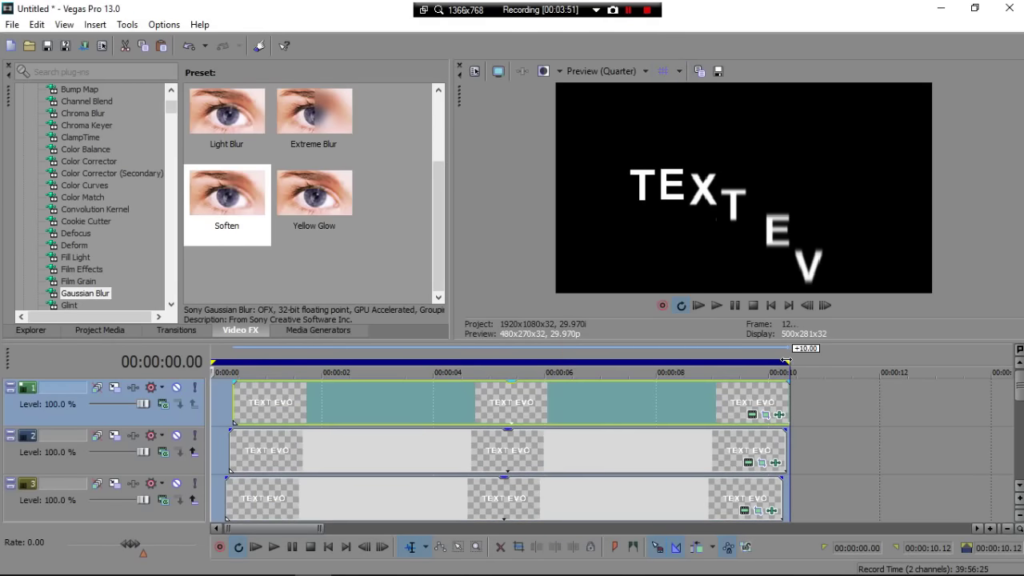
left_click_drag(786, 361, 656, 363)
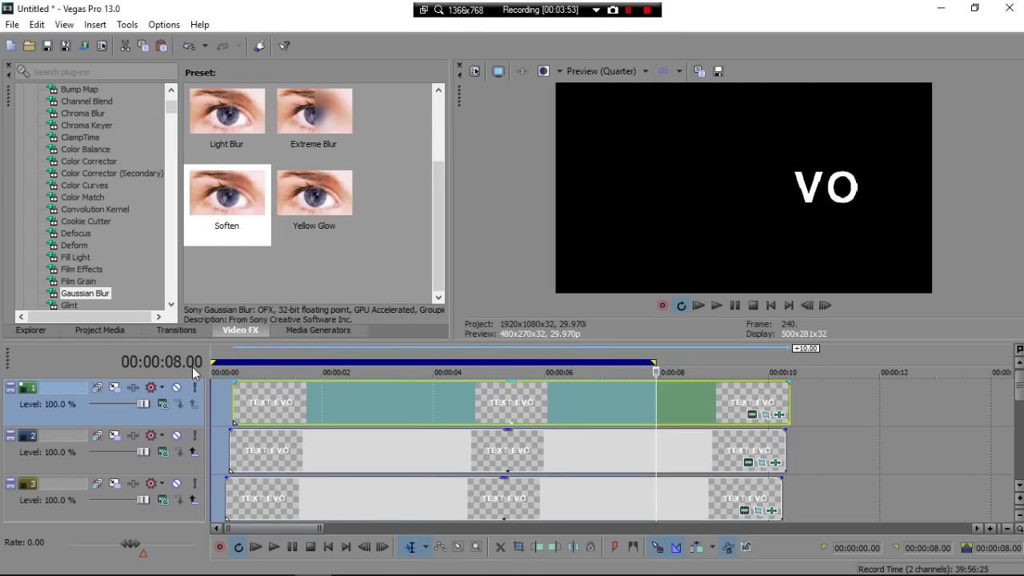
- Play the TEXT EVO animation from the start several times to check the staggered letter entrance
left_click(217, 356)
key("space")
left_click(451, 448)
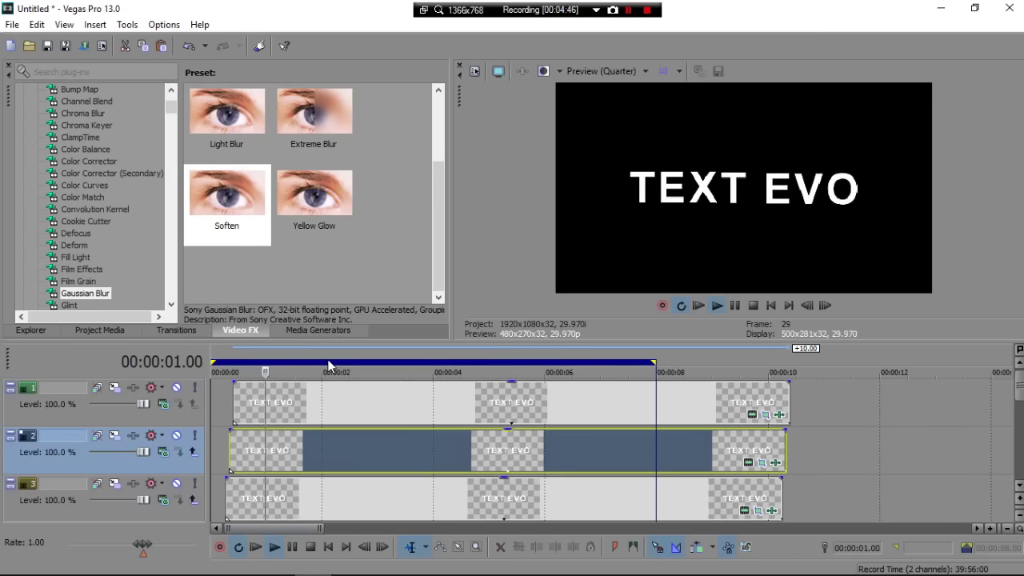
key("space")
key("space")
key("space")
key("space")
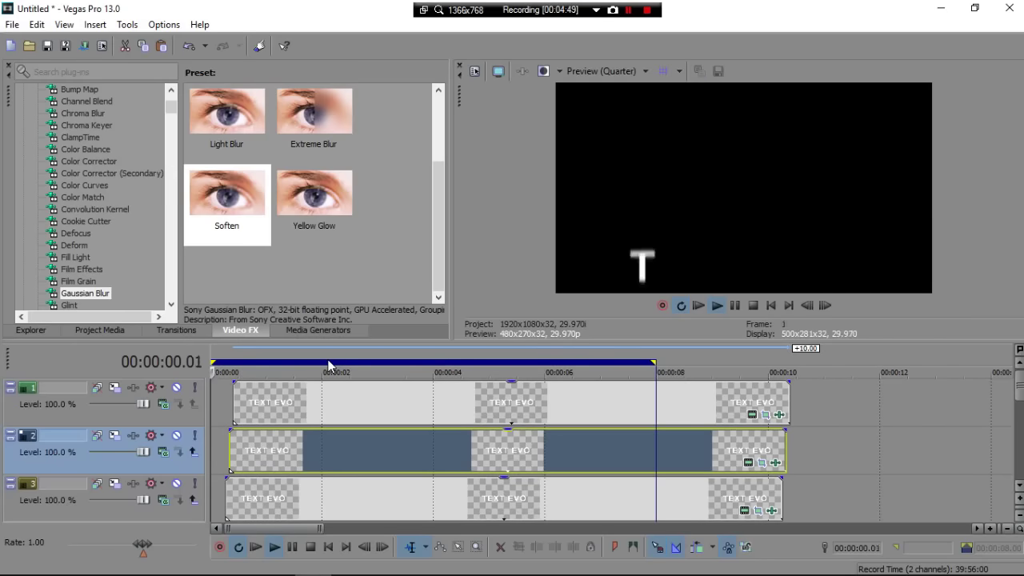
key("space")
key("space")
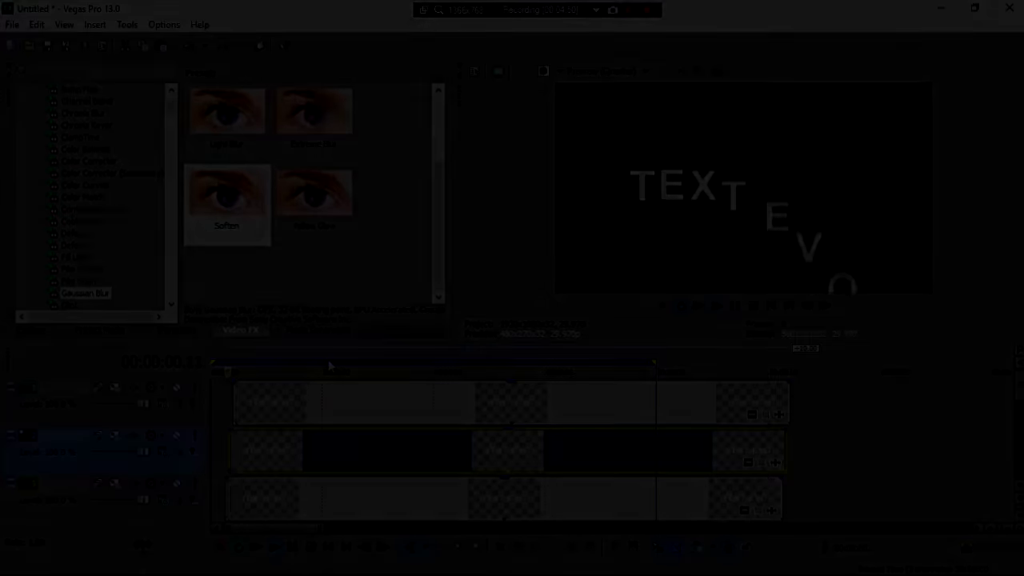